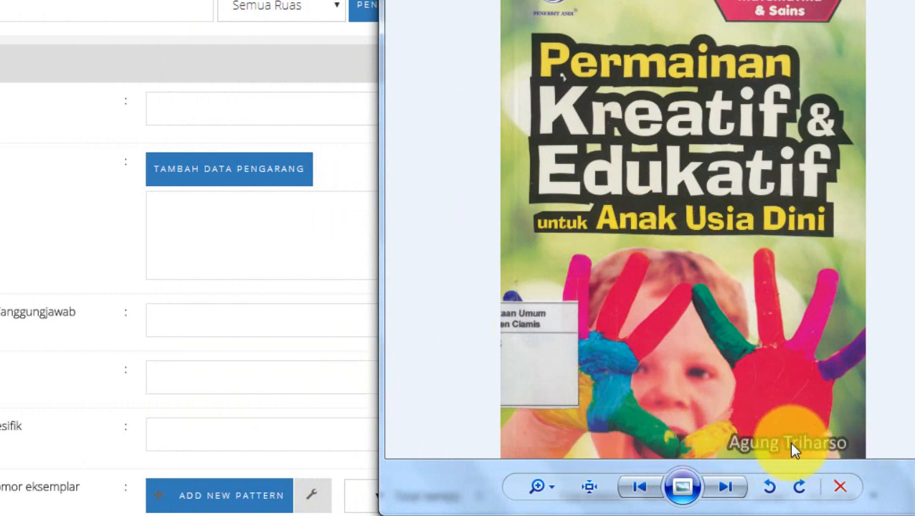
# Bring up the scanned copyright page beside the cataloguing form and enlarge its Katalog dalam Terbitan (KDT) block
pyautogui.moveTo(252, 509)
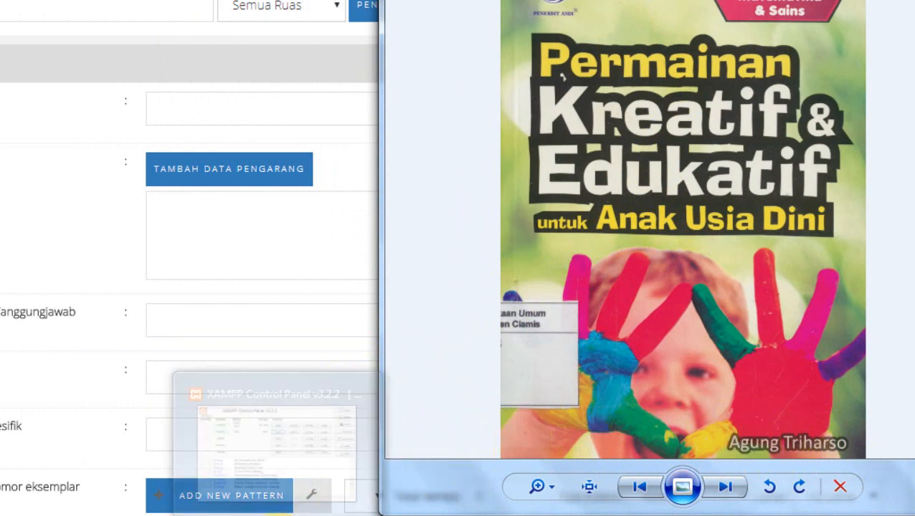
pyautogui.click(297, 440)
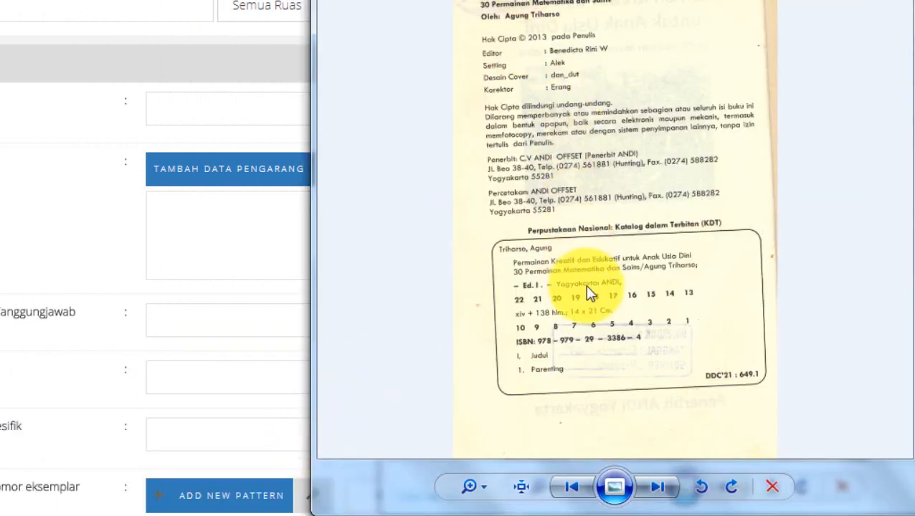
pyautogui.scroll(1, 584, 284)
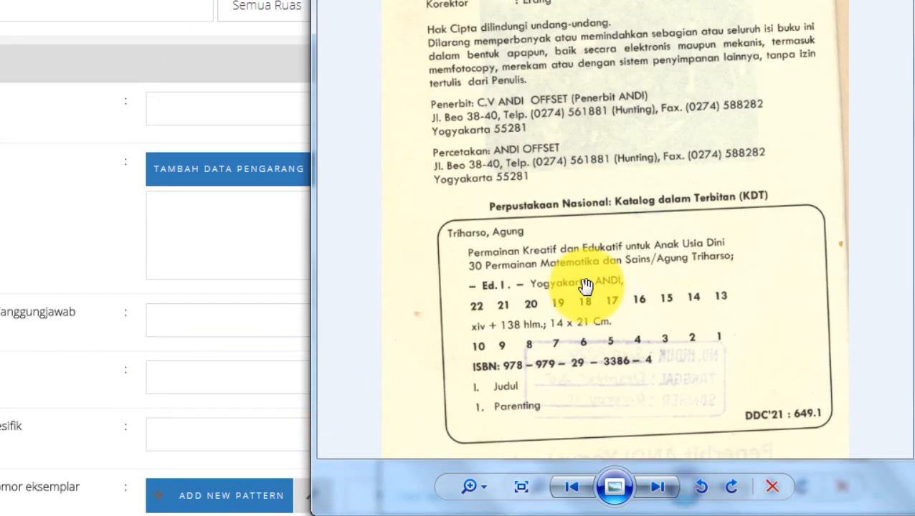
pyautogui.scroll(1, 585, 285)
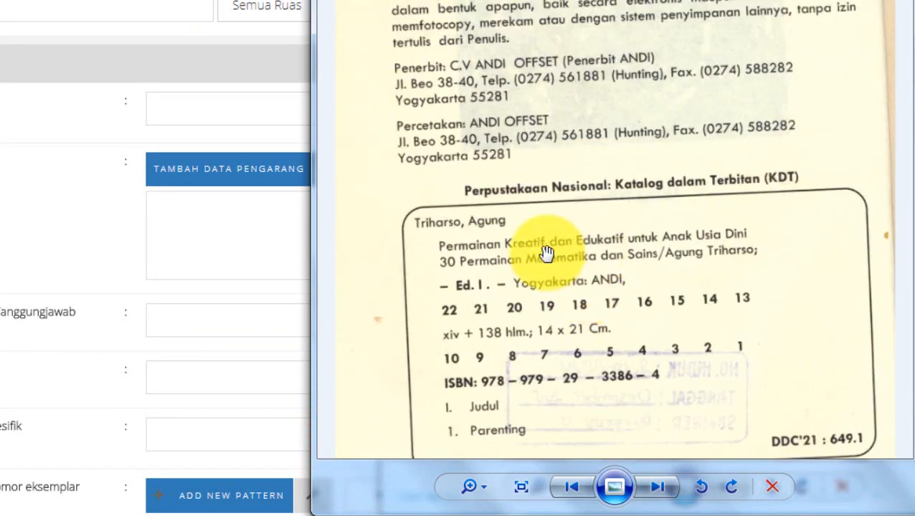
pyautogui.moveTo(525, 281); pyautogui.dragTo(525, 239)
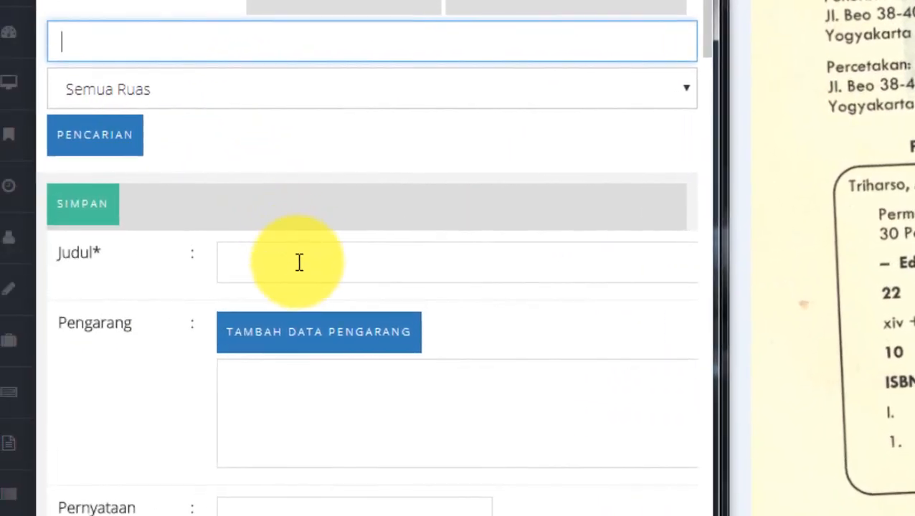
# Enter the Judul "Permainan Kreatif dan Edukatif untuk Anak Usia Dini 30 Permainan Matematika dan Sains" in the bibliography form
pyautogui.click(53, 246)
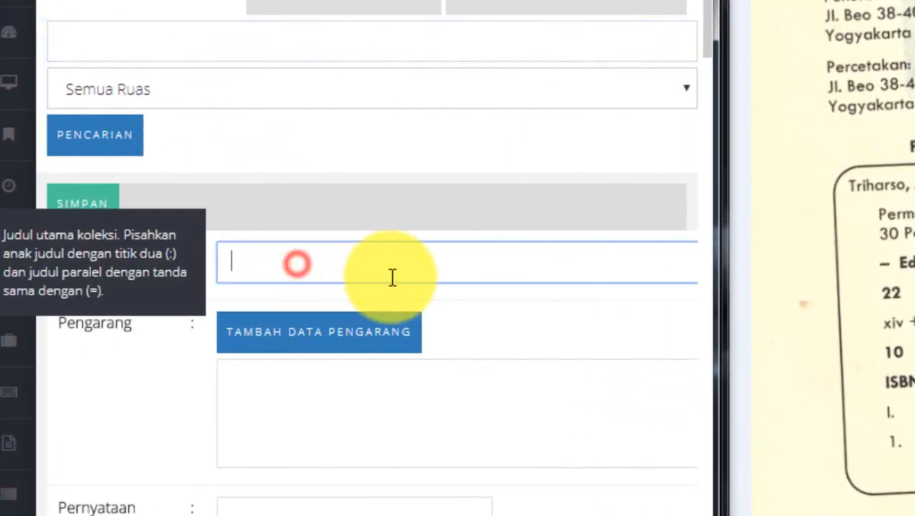
pyautogui.scroll(-3, 709, 31)
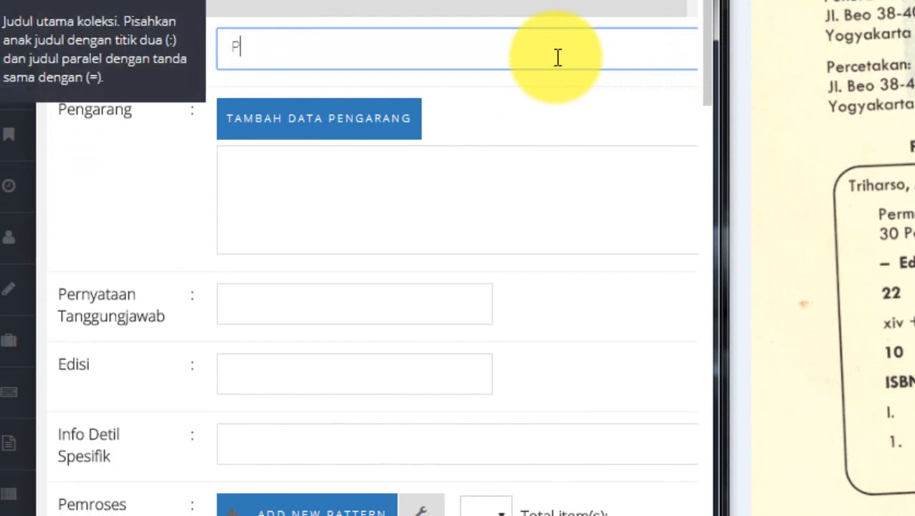
pyautogui.write('Permainan K')
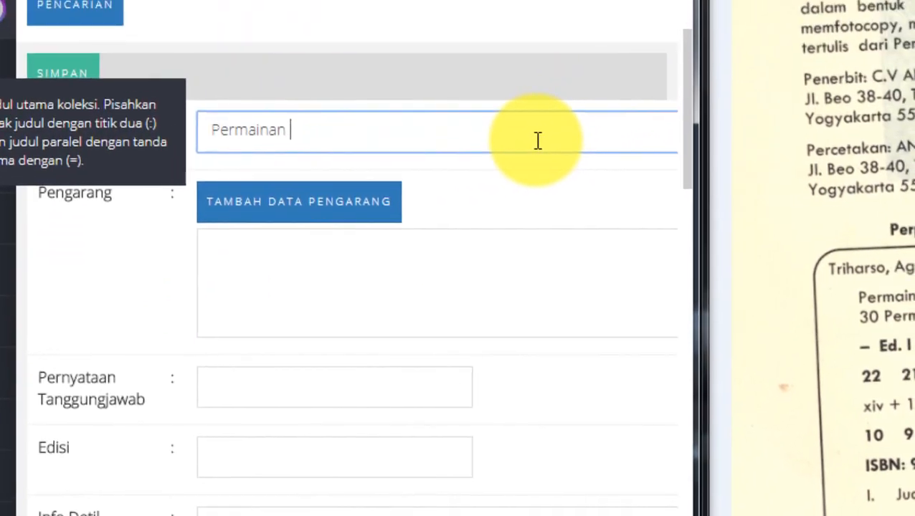
pyautogui.write('reatif dan Ed')
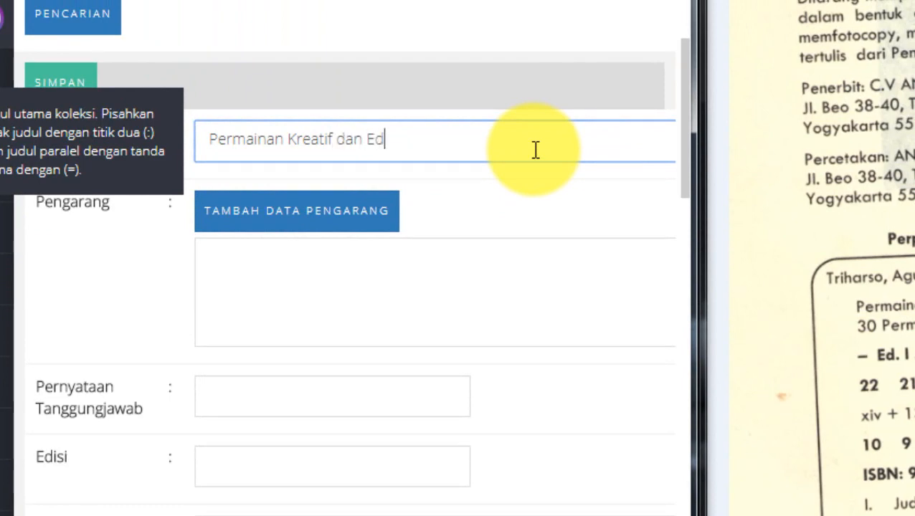
pyautogui.write('ukatif untuk Anak Usia Dini 30 Per')
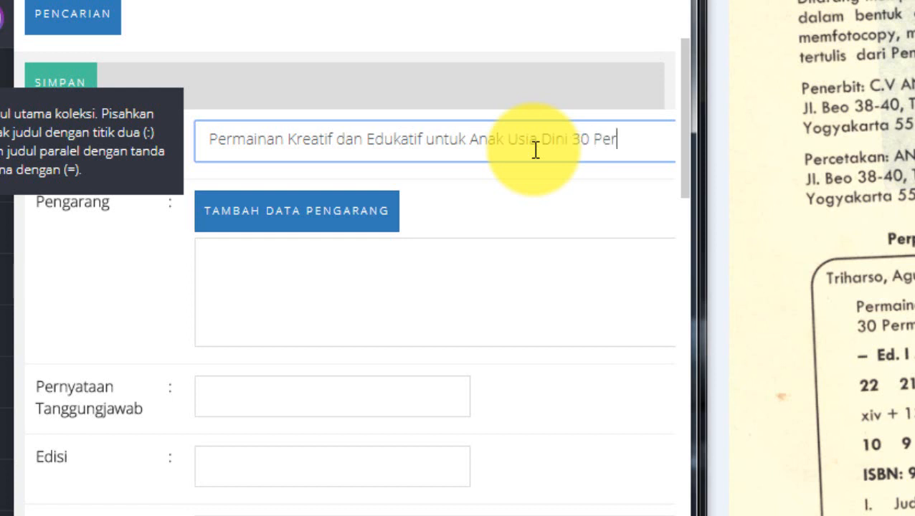
pyautogui.write('nan Matematika dan Sains')
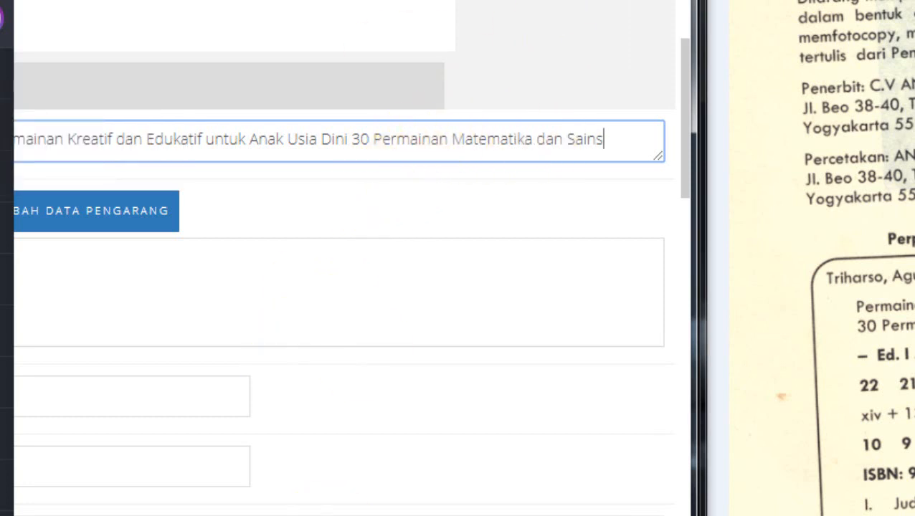
pyautogui.press('Tab')
pyautogui.press('Tab')
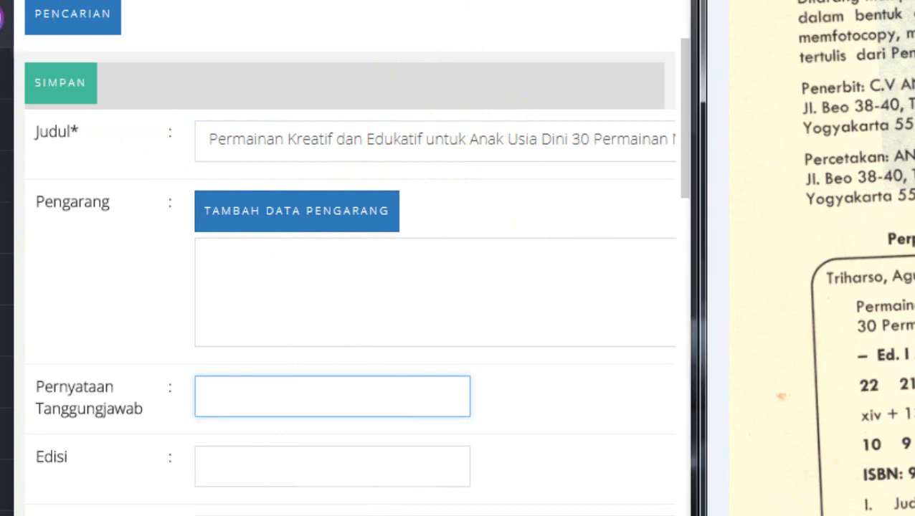
# Add the author's full name from the scanned copyright page to the Pengarang data as a personal-name main author
pyautogui.scroll(3, 822, 258)
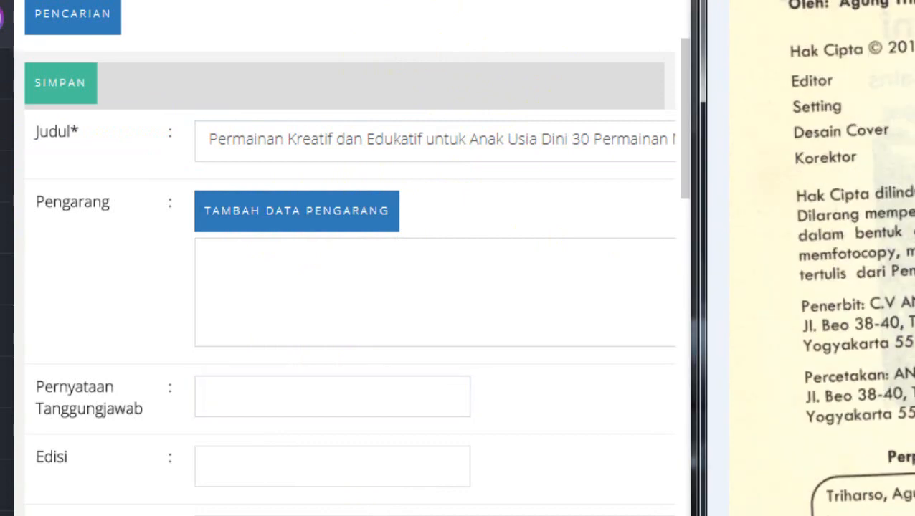
pyautogui.scroll(3, 822, 258)
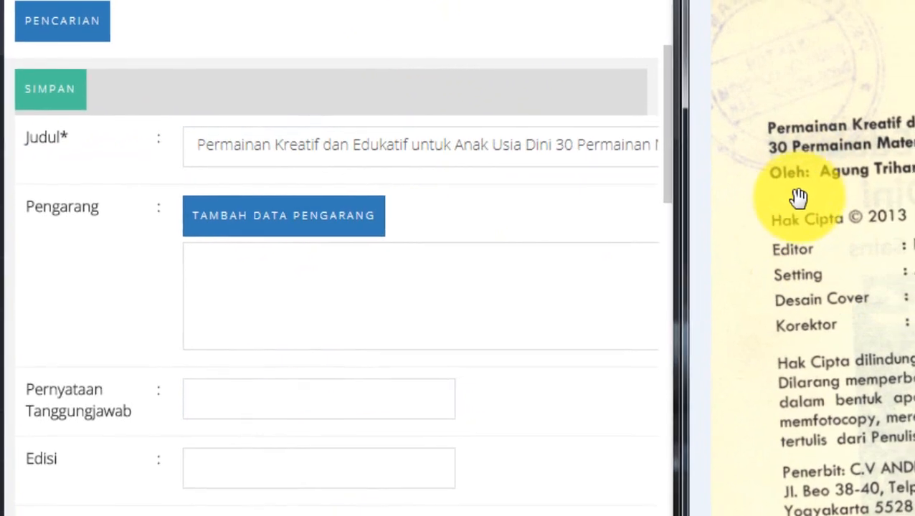
pyautogui.click(272, 213)
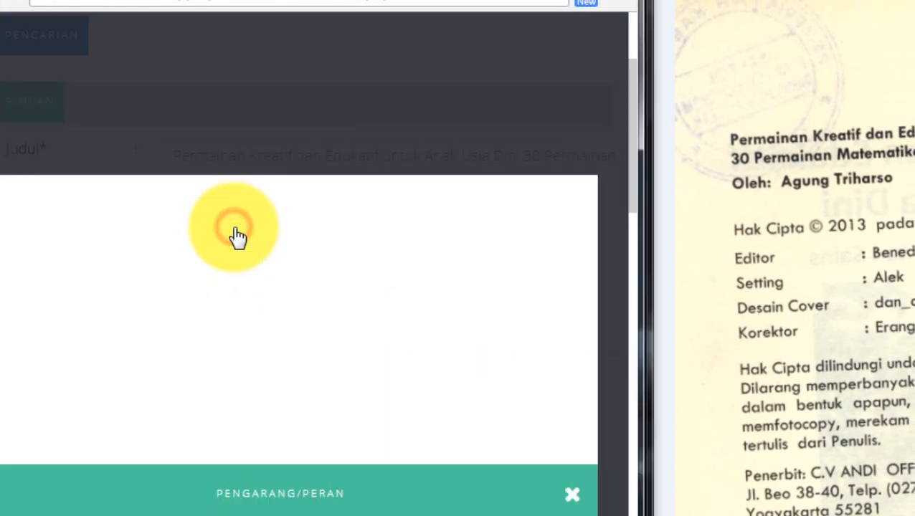
pyautogui.click(201, 226)
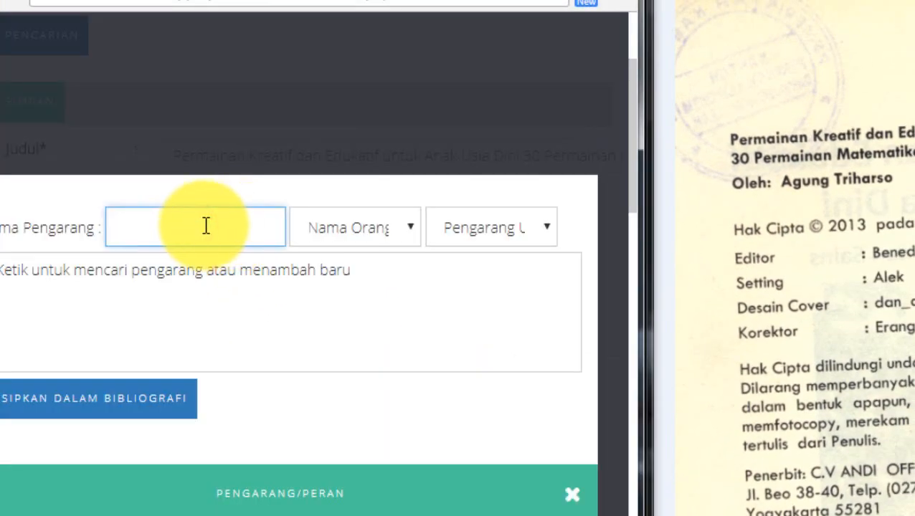
pyautogui.write('Agus')
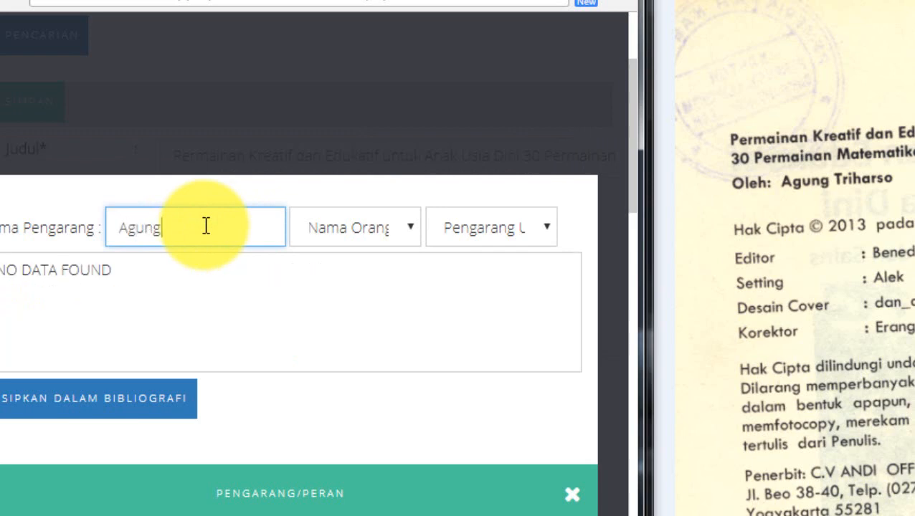
pyautogui.write('g Triharso')
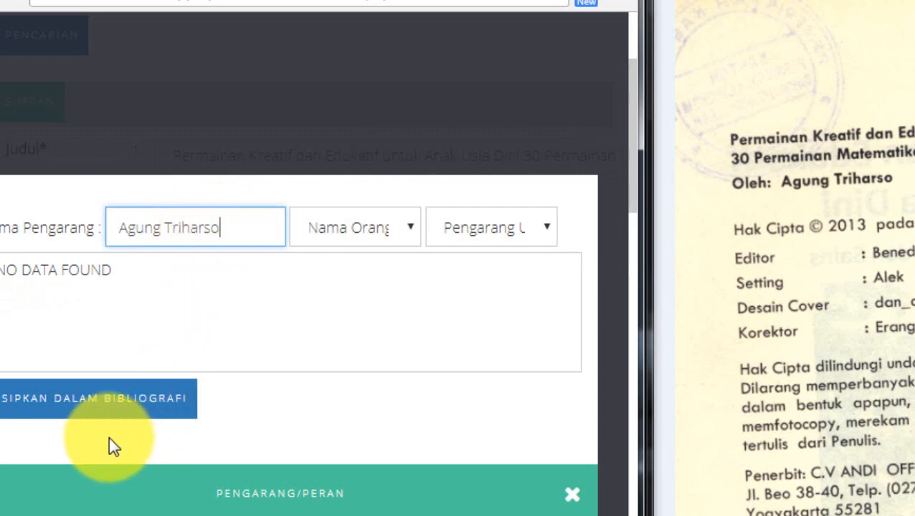
pyautogui.click(63, 407)
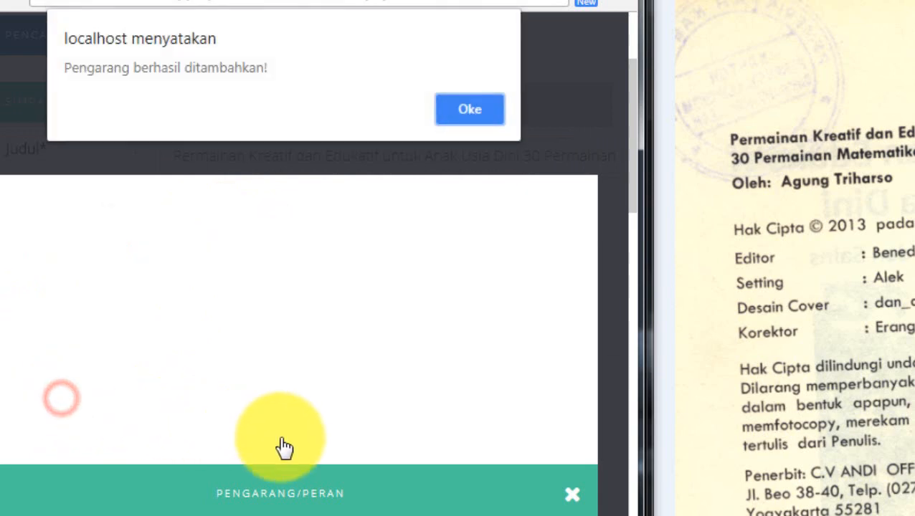
pyautogui.click(467, 110)
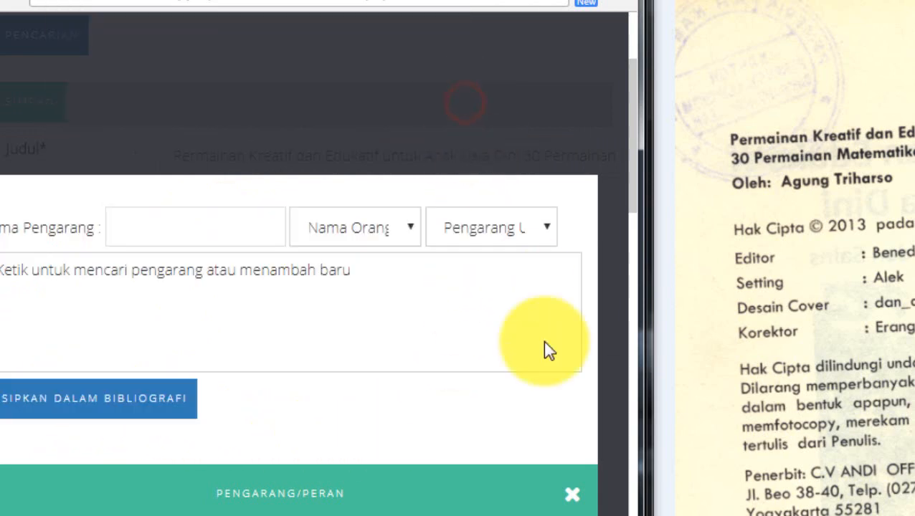
pyautogui.click(568, 501)
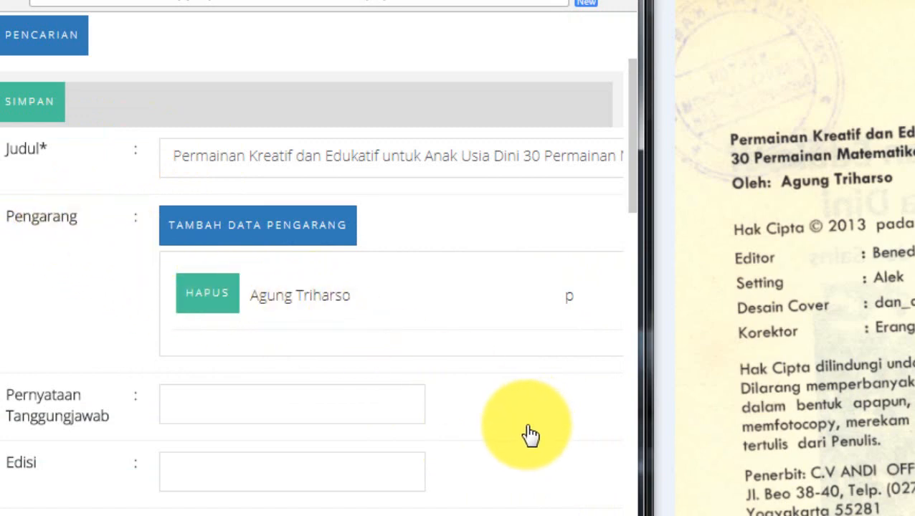
# Examine the bibliography form's fields from the title and author down to the publication details
pyautogui.scroll(-3, 531, 435)
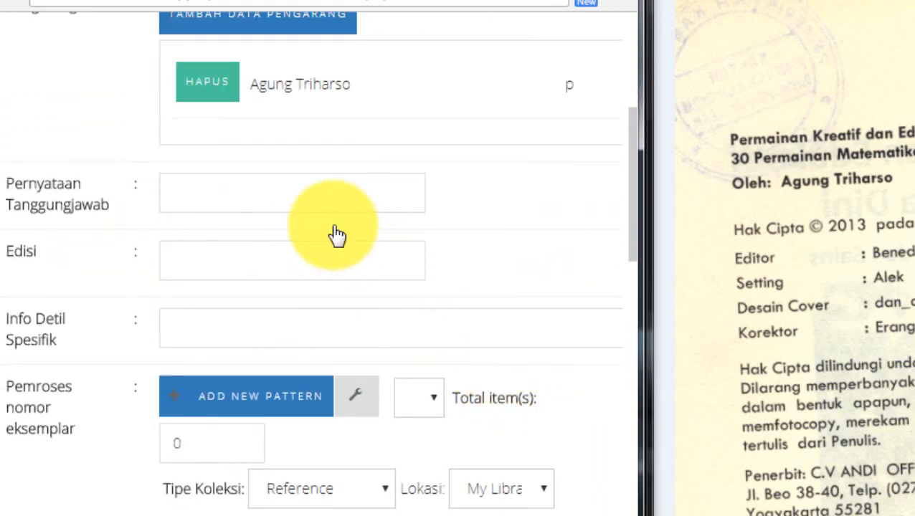
pyautogui.scroll(-3, 507, 276)
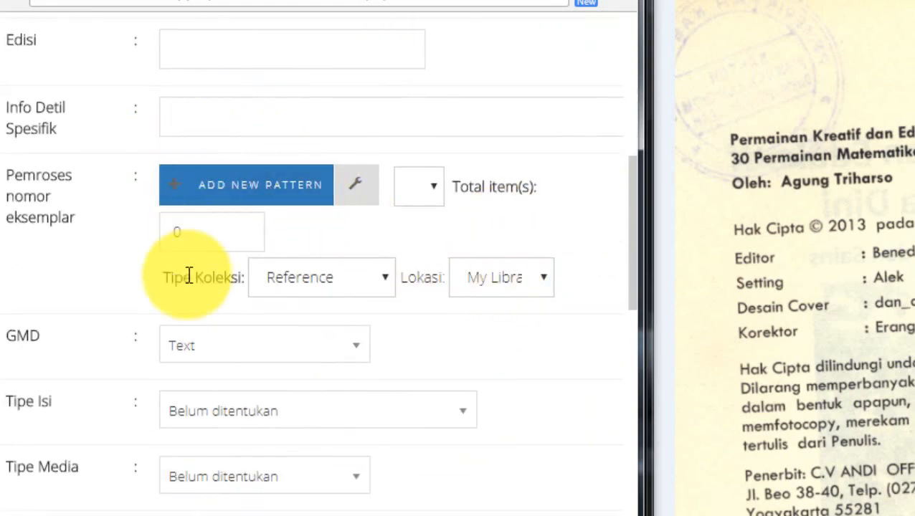
pyautogui.scroll(-3, 496, 354)
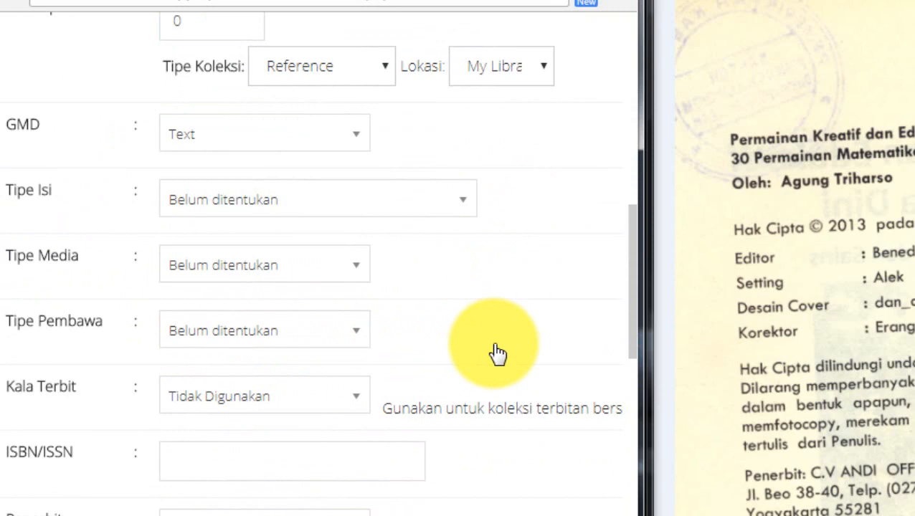
pyautogui.scroll(-1, 498, 354)
pyautogui.scroll(10, 498, 353)
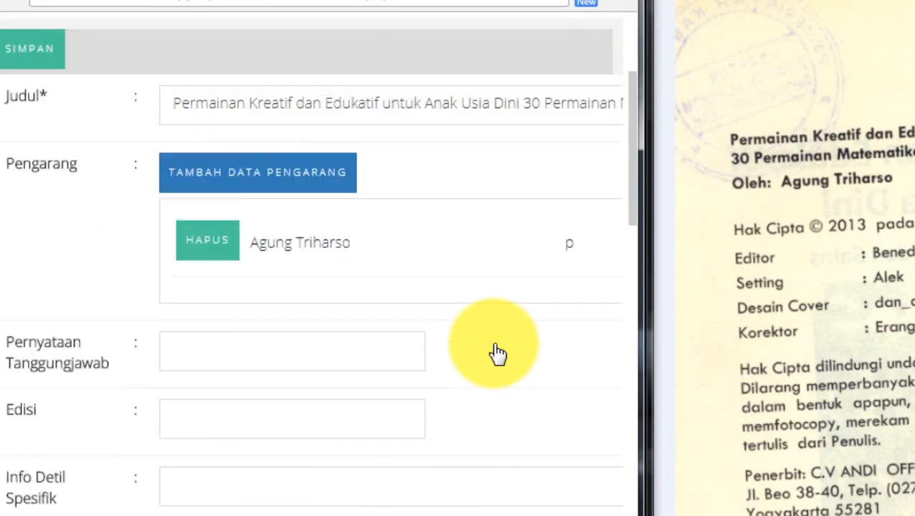
pyautogui.scroll(1, 498, 353)
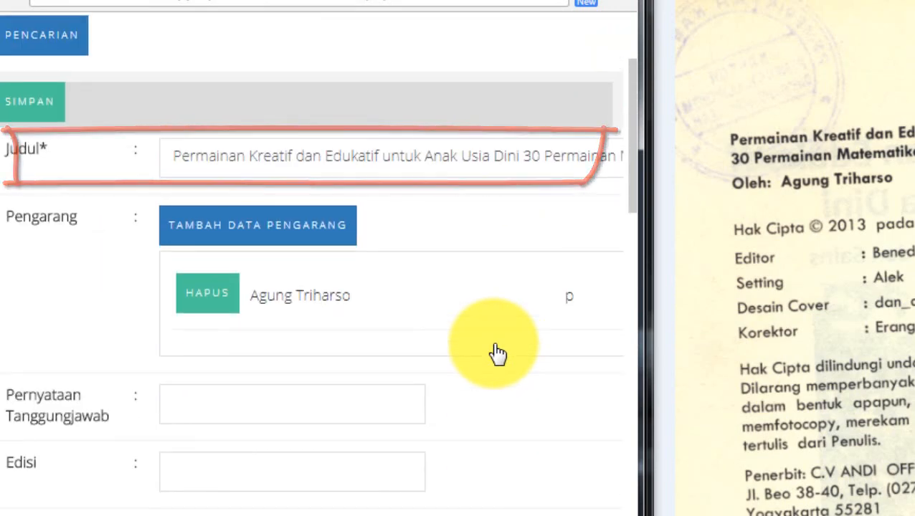
pyautogui.scroll(-7, 498, 353)
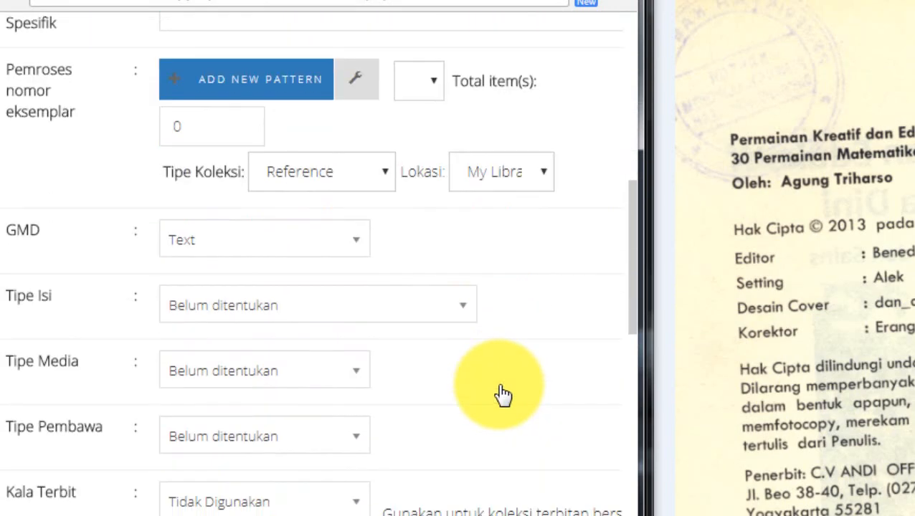
pyautogui.scroll(-5, 503, 394)
pyautogui.scroll(-2, 503, 393)
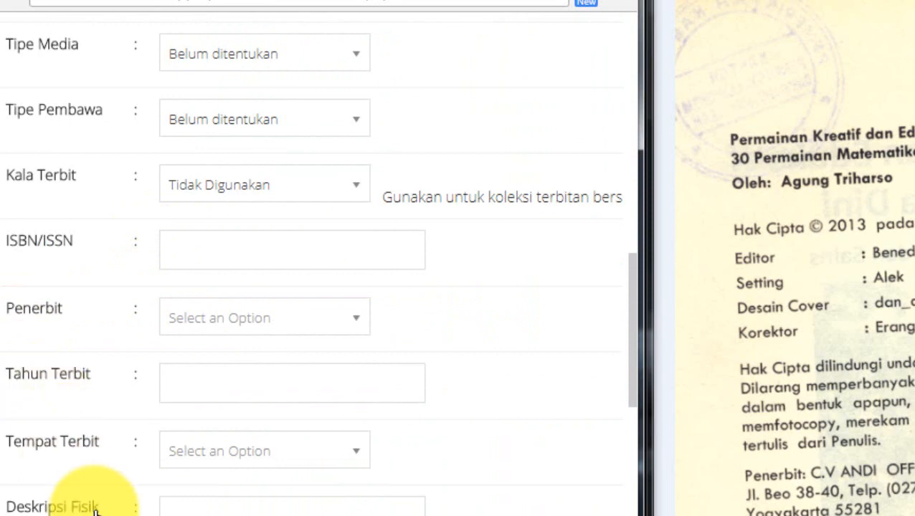
pyautogui.click(195, 248)
pyautogui.scroll(-5, 904, 150)
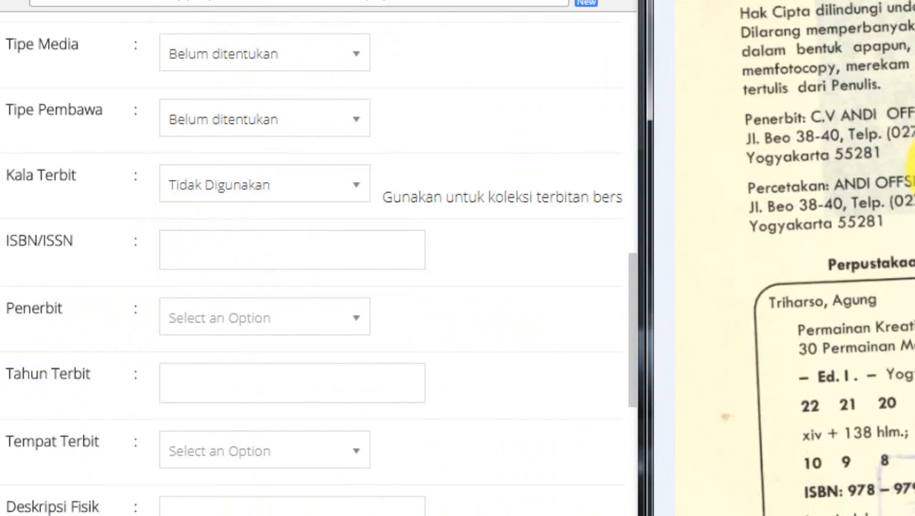
pyautogui.scroll(-1, 902, 485)
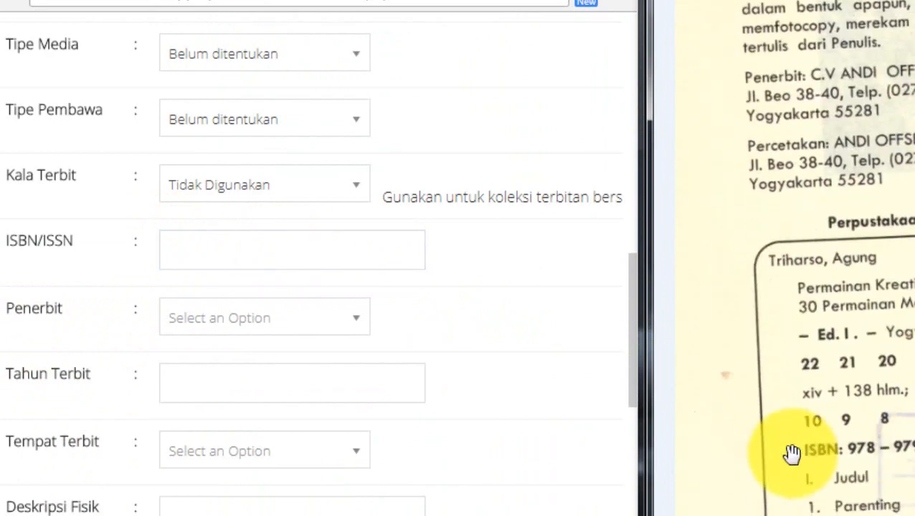
pyautogui.click(178, 253)
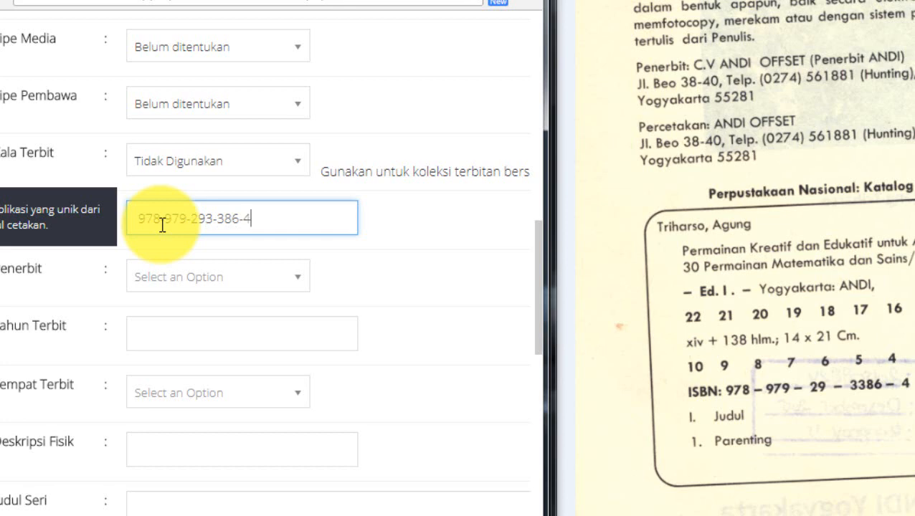
# Add ANDI as a new publisher and assign it as the record's Penerbit
pyautogui.click(269, 280)
pyautogui.write('ANDI')
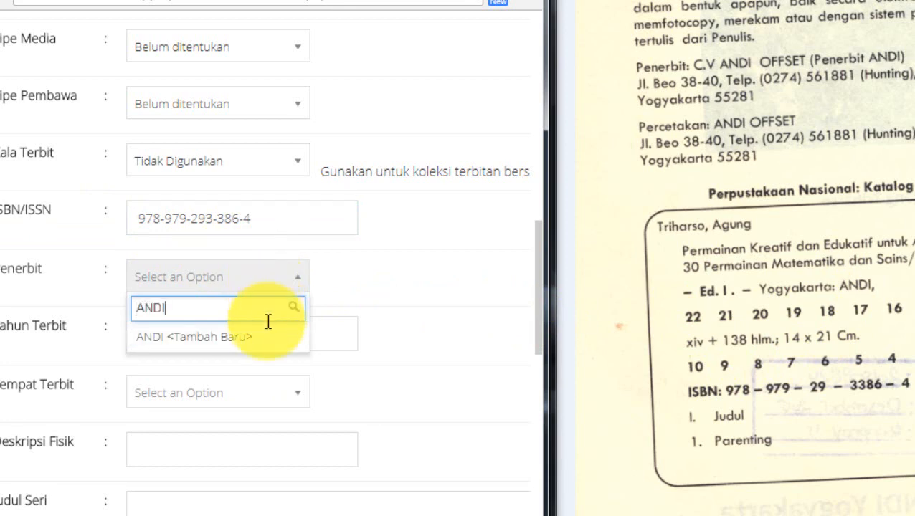
pyautogui.click(205, 338)
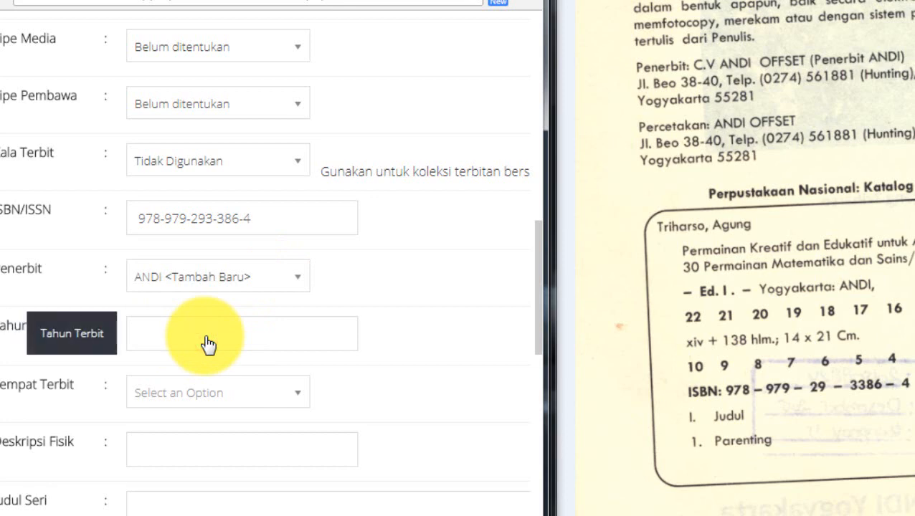
# Set the Tahun Terbit to 2013, using the copyright year on the scanned page
pyautogui.click(208, 343)
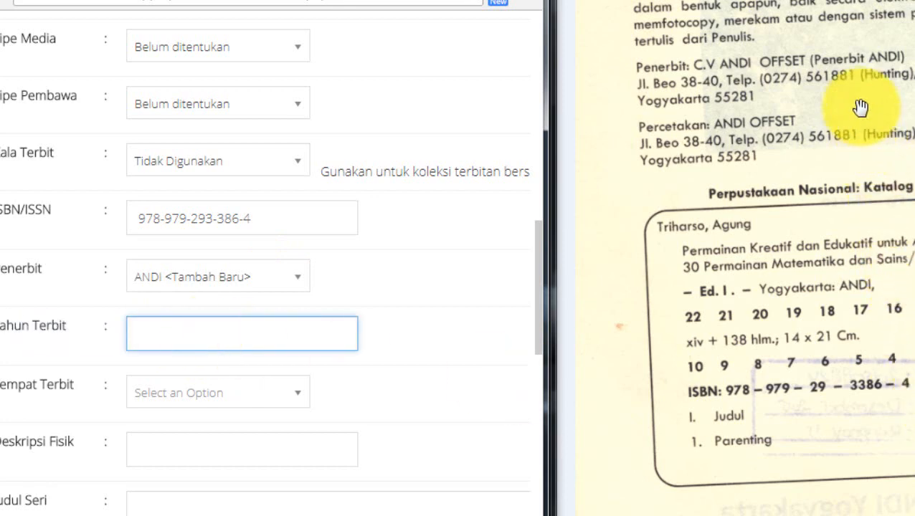
pyautogui.click(856, 154)
pyautogui.scroll(1, 856, 136)
pyautogui.scroll(5, 856, 137)
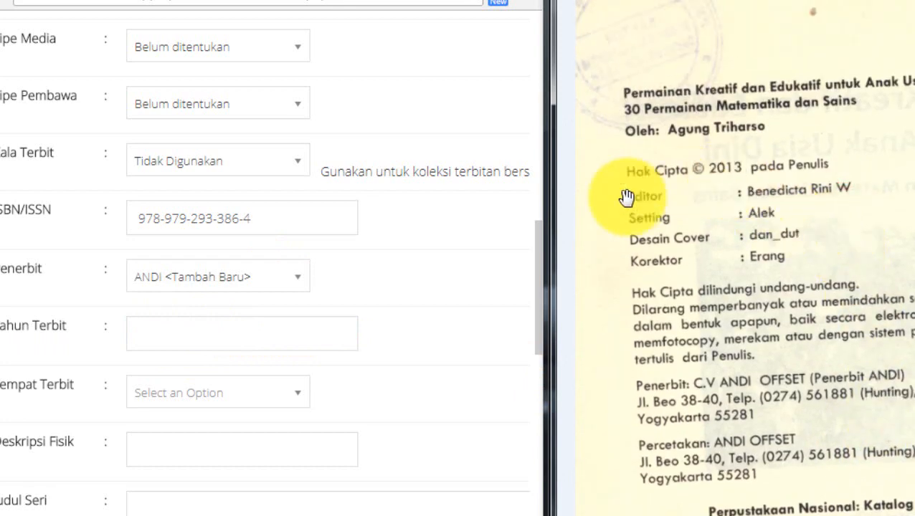
pyautogui.click(200, 341)
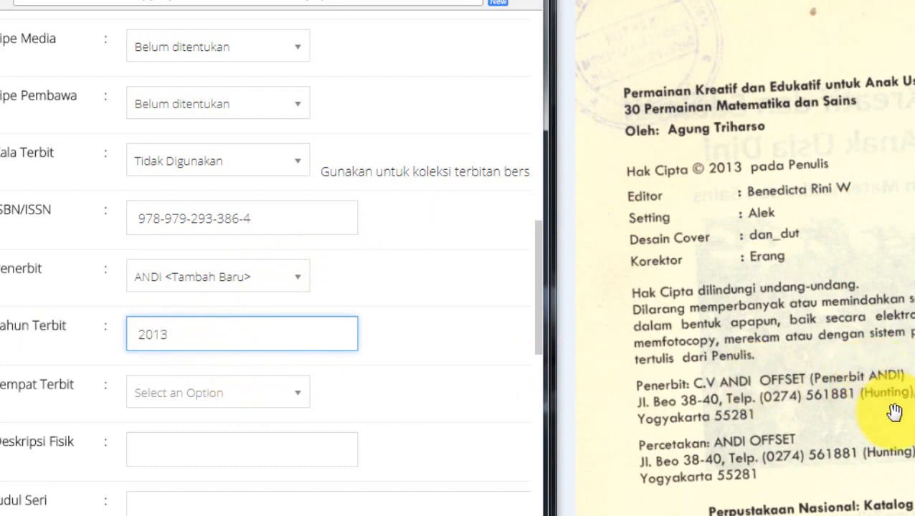
# Add Yogyakarta as a new publication place and assign it as the record's Tempat Terbit
pyautogui.moveTo(893, 415); pyautogui.dragTo(894, 304)
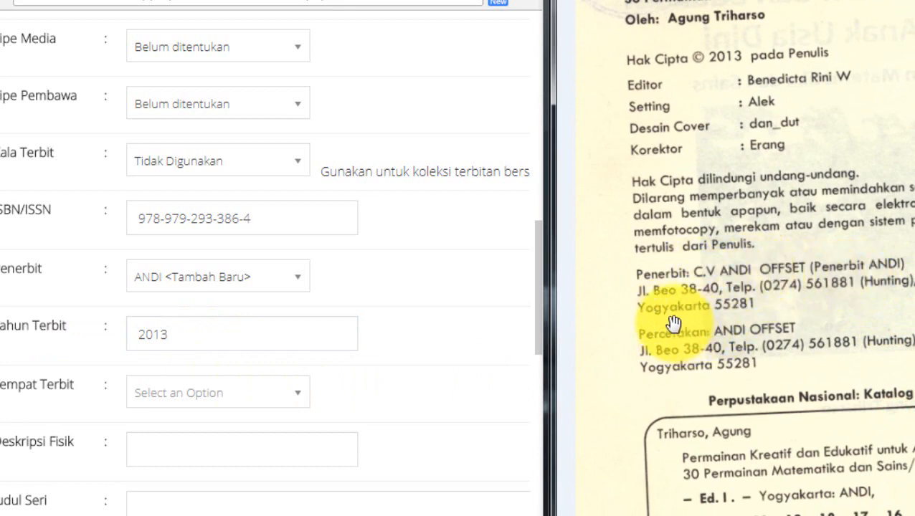
pyautogui.click(194, 401)
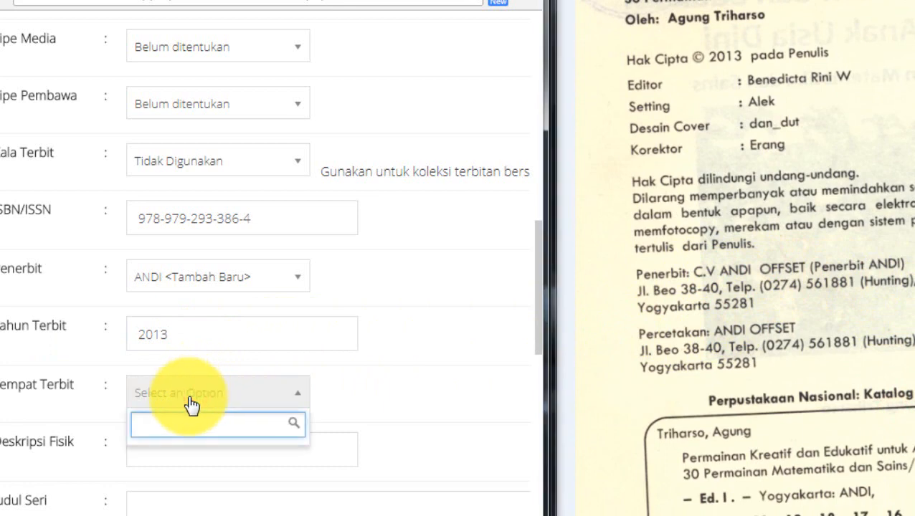
pyautogui.write('OGYA')
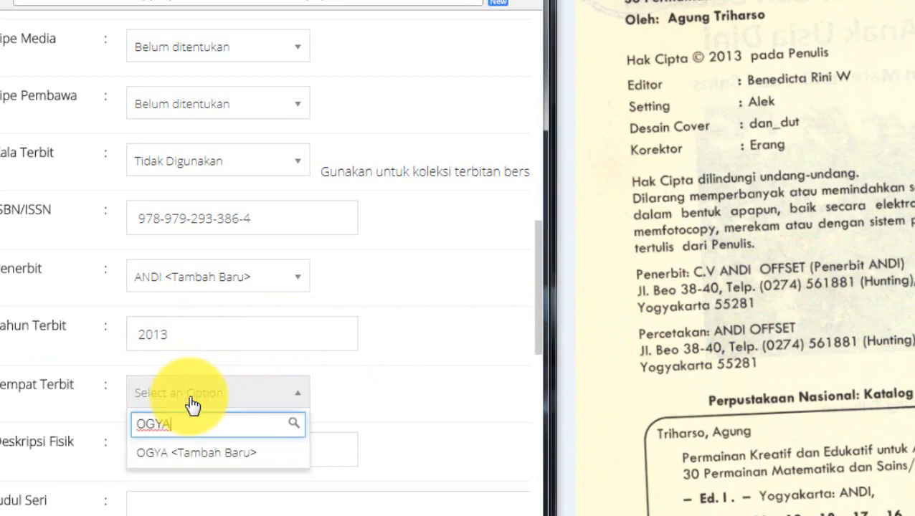
pyautogui.press('BackSpace')
pyautogui.press('BackSpace')
pyautogui.press('BackSpace')
pyautogui.write('y')
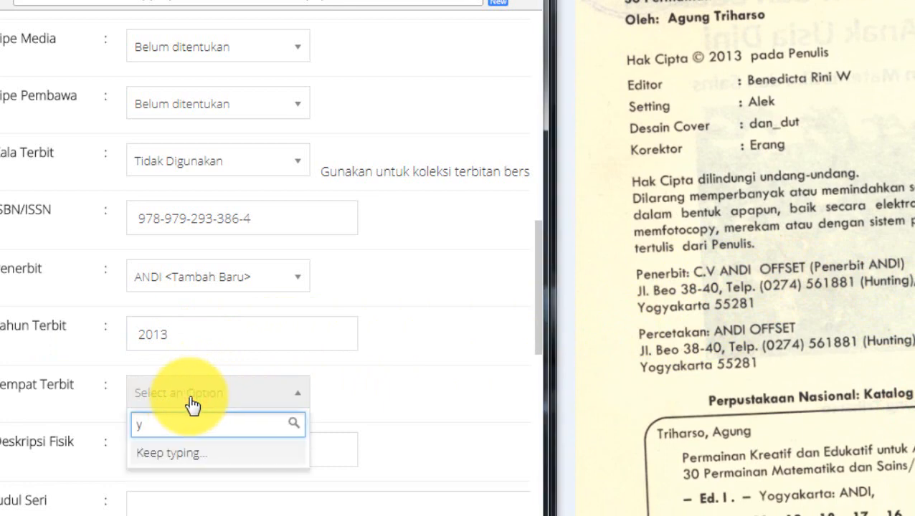
pyautogui.press('BackSpace')
pyautogui.write('Yogyakarta')
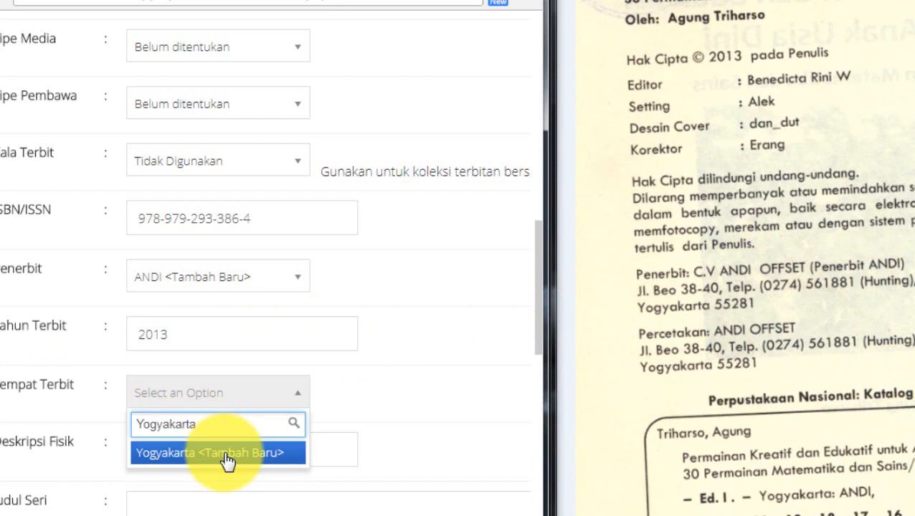
pyautogui.click(224, 458)
# Fill in the Deskripsi Fisik as "xiv, 138 hlm.; 14x21 cm." from the scanned KDT block
pyautogui.scroll(-1, 424, 388)
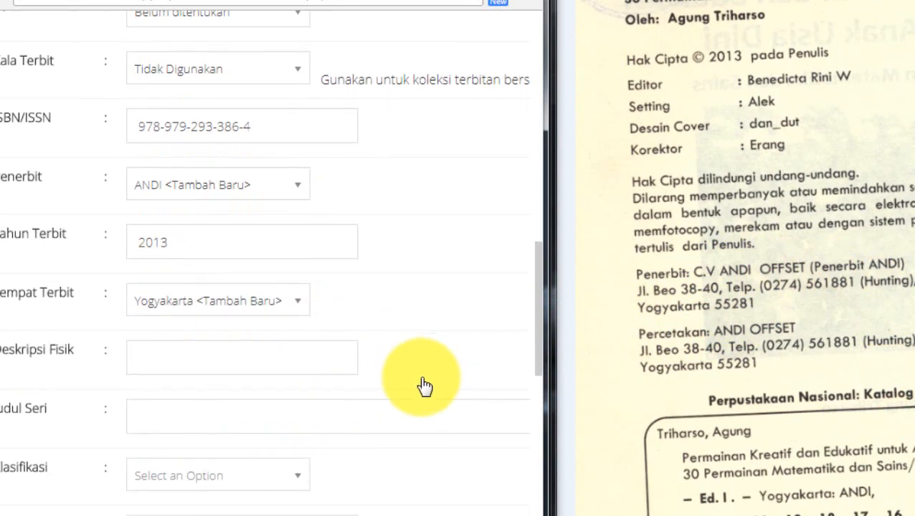
pyautogui.click(267, 356)
pyautogui.moveTo(824, 413); pyautogui.dragTo(830, 248)
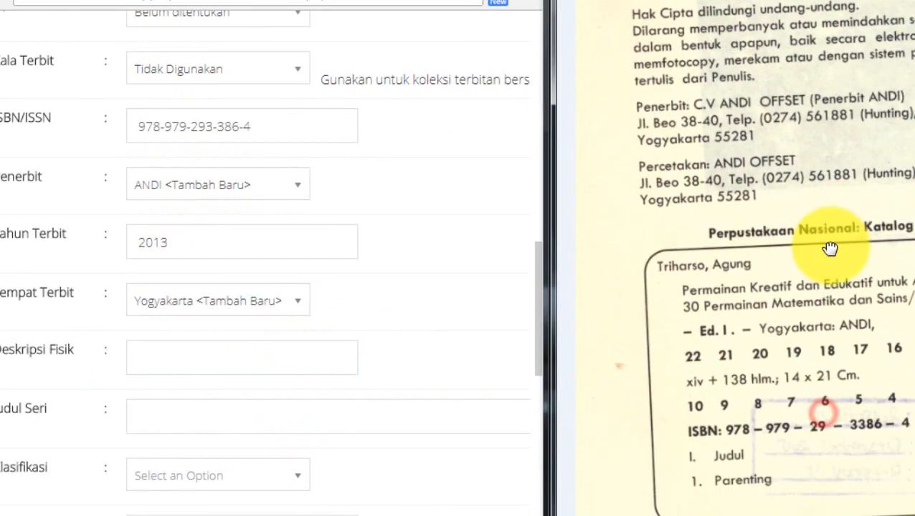
pyautogui.moveTo(797, 388); pyautogui.dragTo(807, 357)
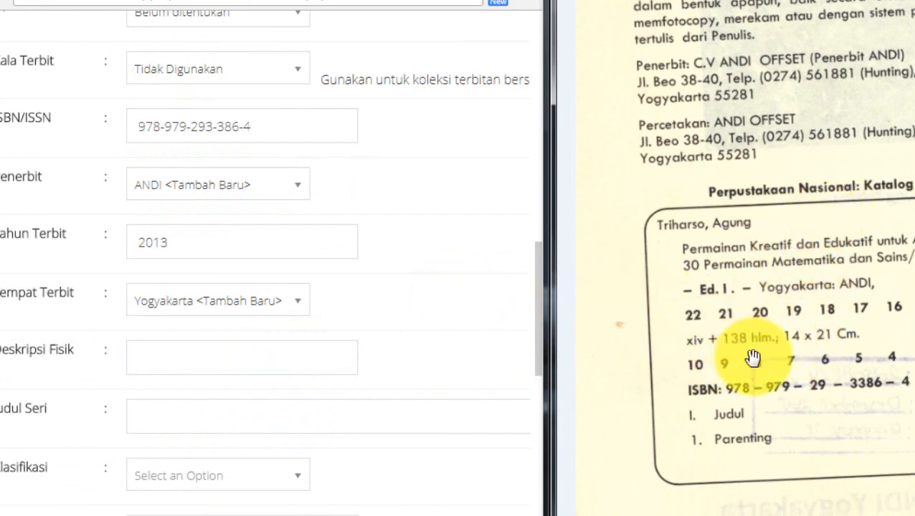
pyautogui.click(231, 358)
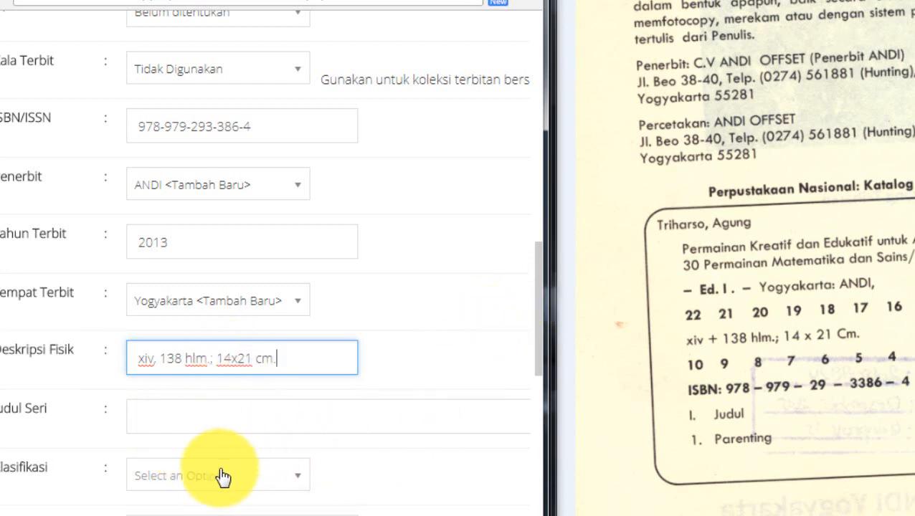
# Add 649.1 as a new classification and assign it as the record's Klasifikasi
pyautogui.moveTo(537, 333); pyautogui.dragTo(537, 384)
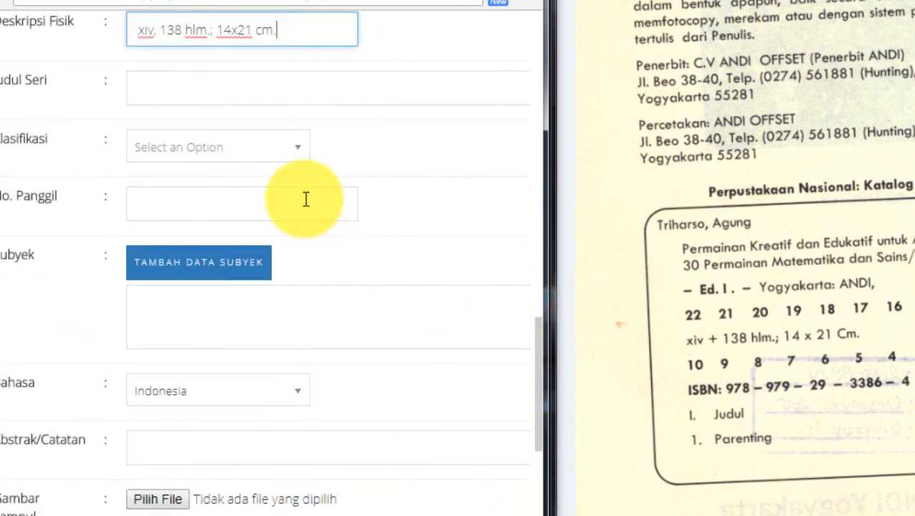
pyautogui.click(285, 151)
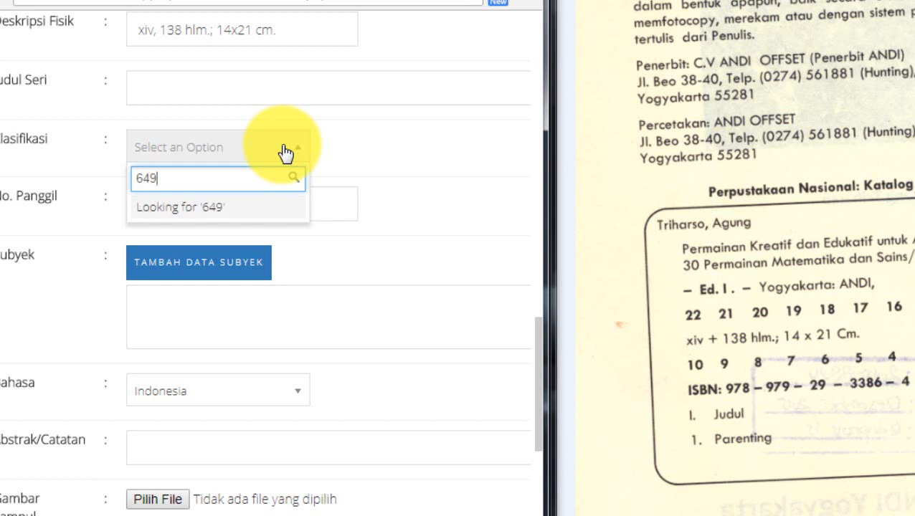
pyautogui.write('6490')
pyautogui.press('BackSpace')
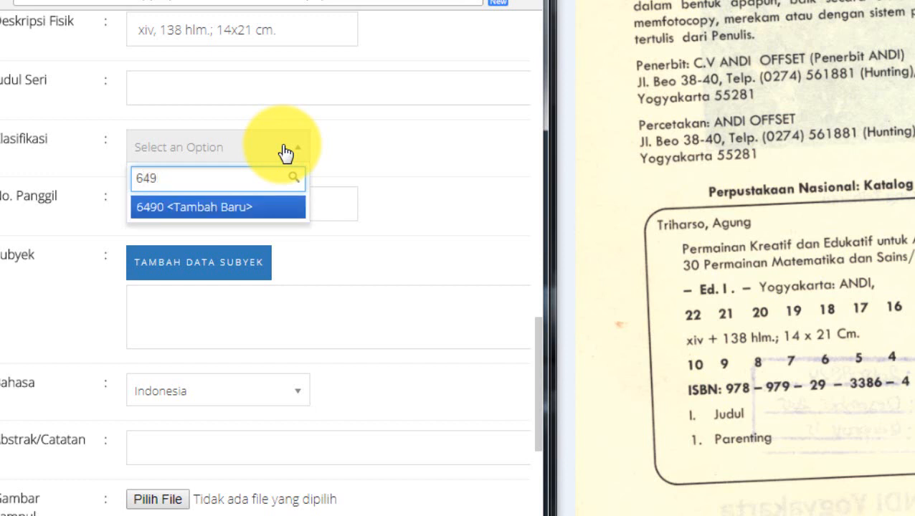
pyautogui.write('.1')
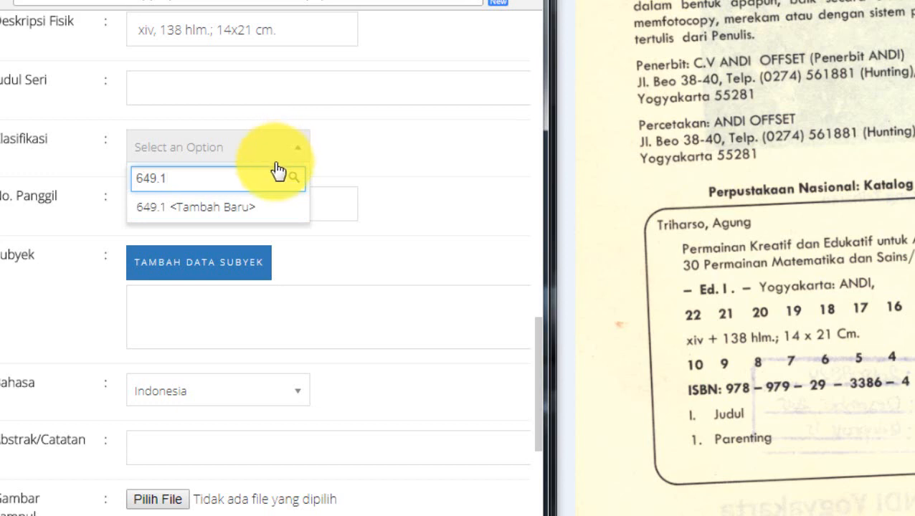
pyautogui.click(240, 207)
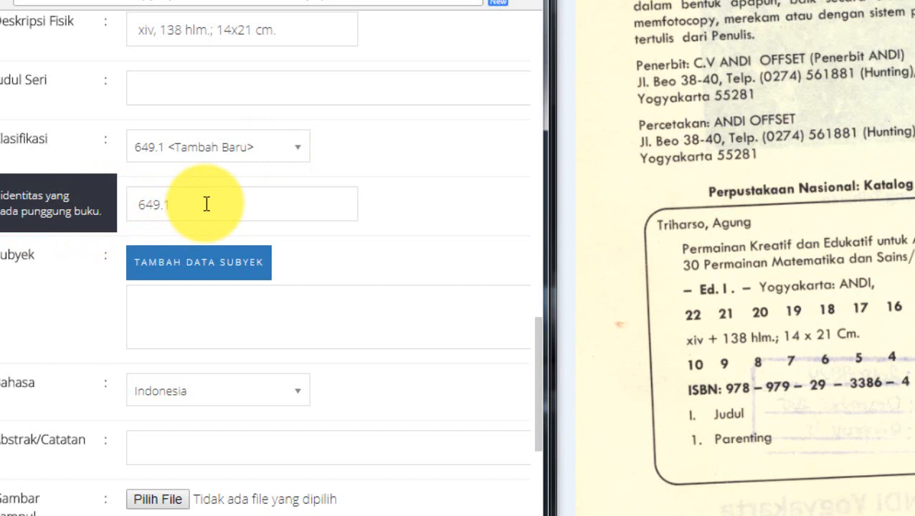
# Complete the No. Panggil as "649.1 AGU p", using the author and title on the scanned page
pyautogui.click(206, 205)
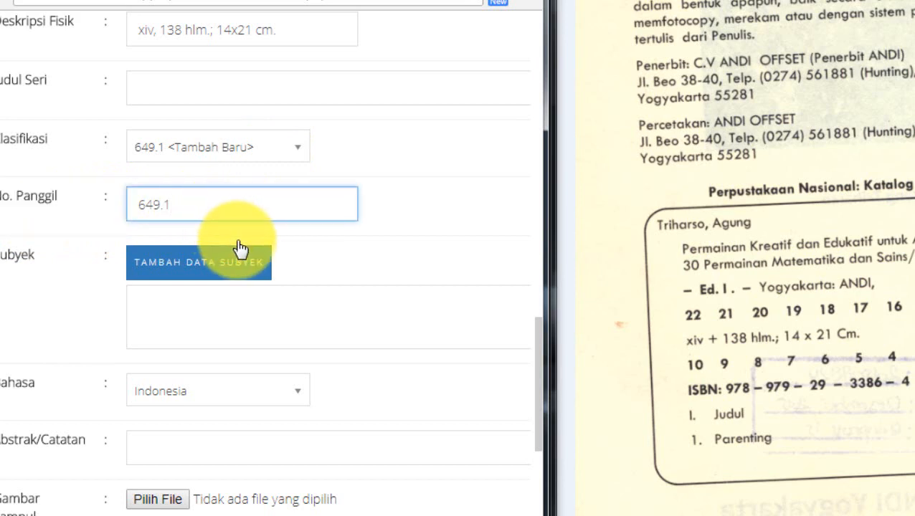
pyautogui.scroll(5, 832, 158)
pyautogui.click(825, 130)
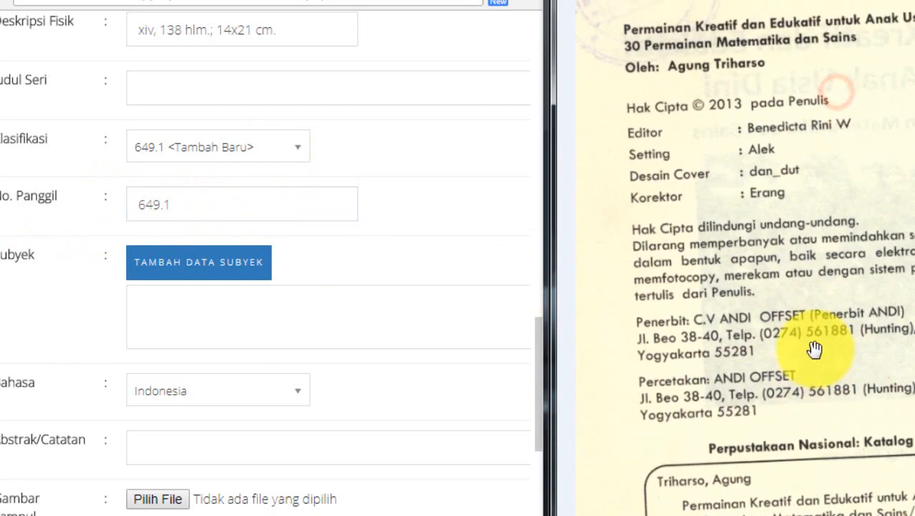
pyautogui.scroll(2, 784, 118)
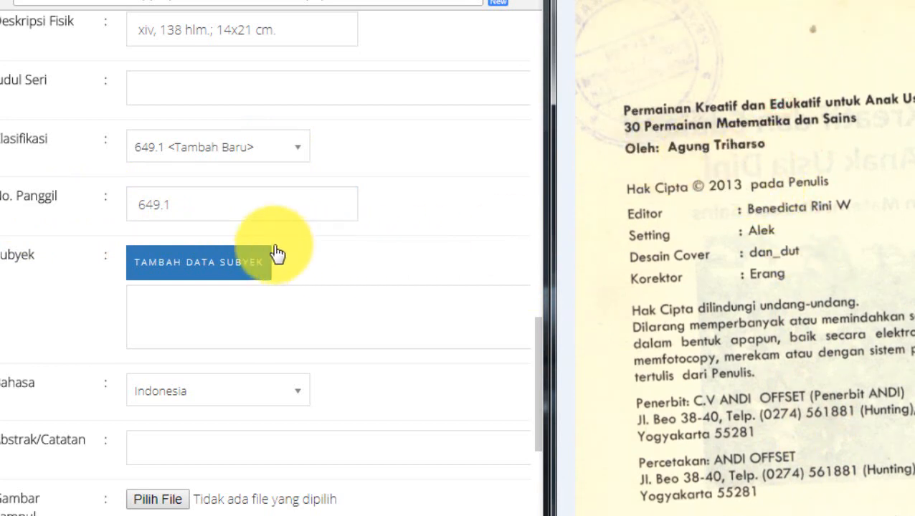
pyautogui.click(251, 209)
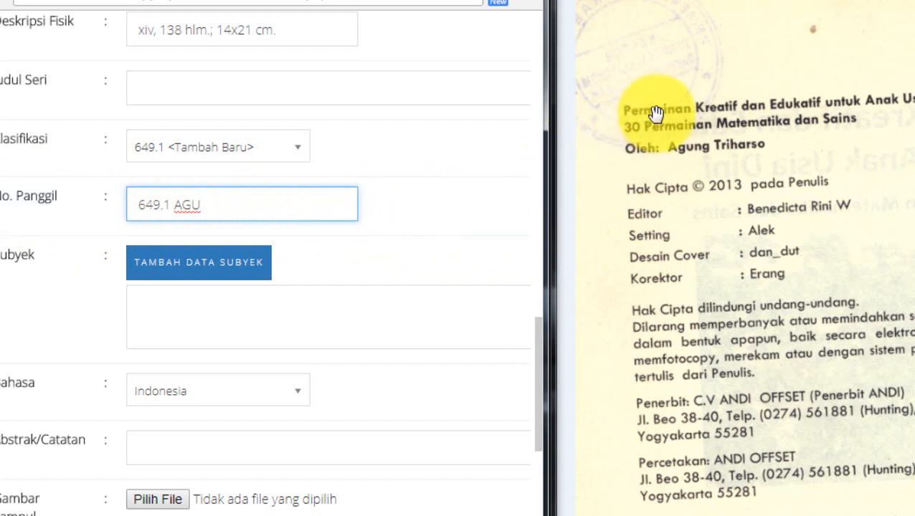
pyautogui.write('p')
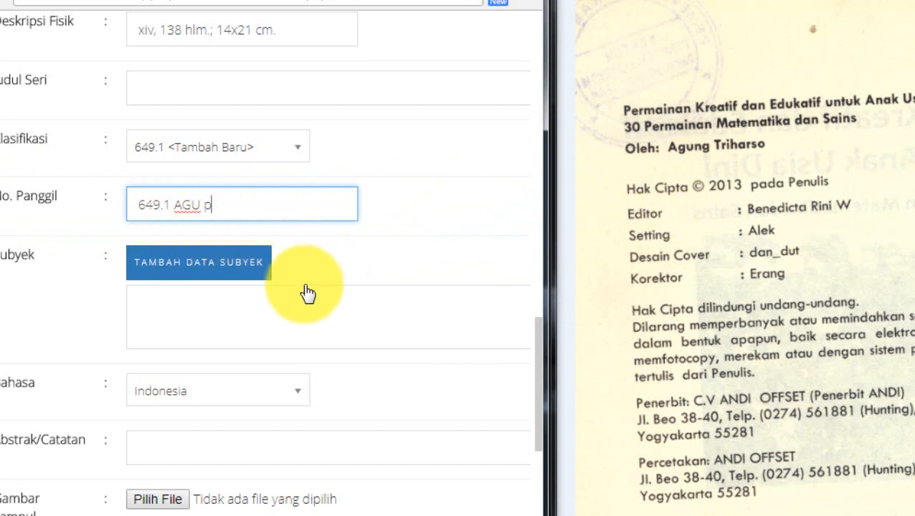
# Add the subject Pendidikan to the record as a primary Topik and close the Subyek/Topik dialog
pyautogui.click(257, 268)
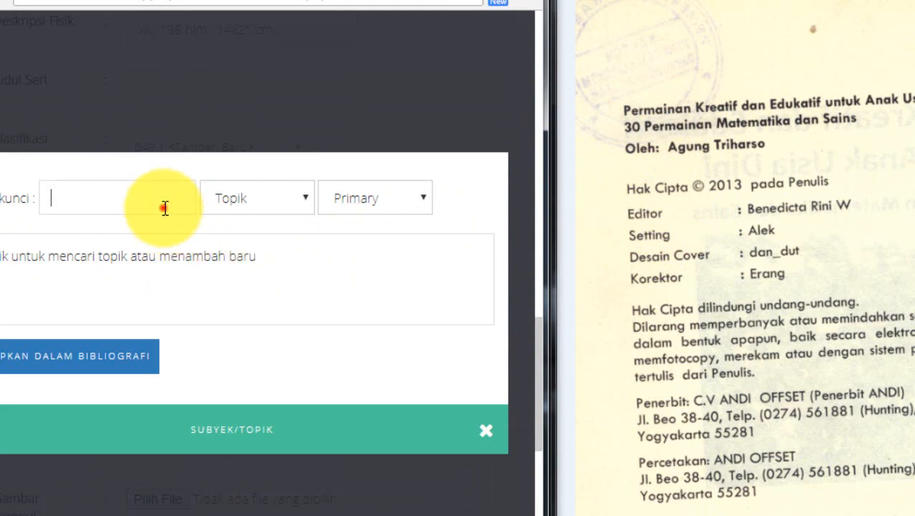
pyautogui.click(165, 208)
pyautogui.write('Pendidikan')
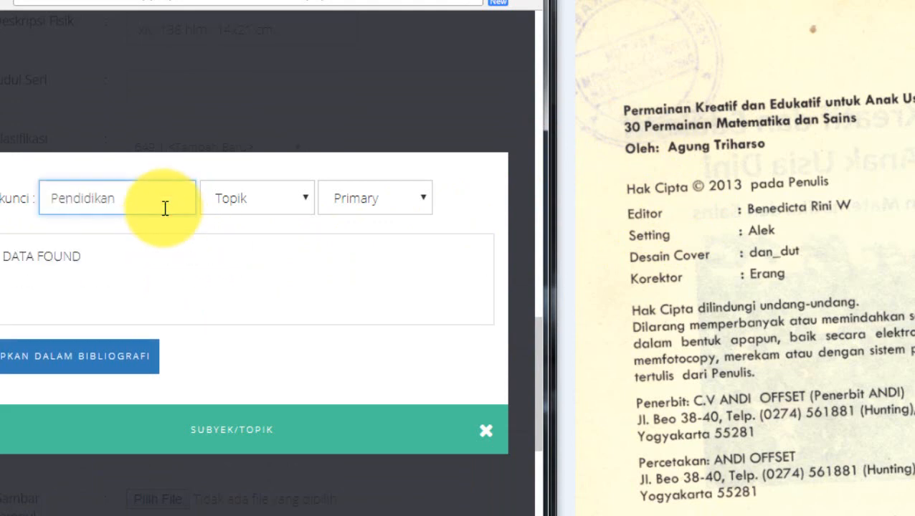
pyautogui.click(103, 363)
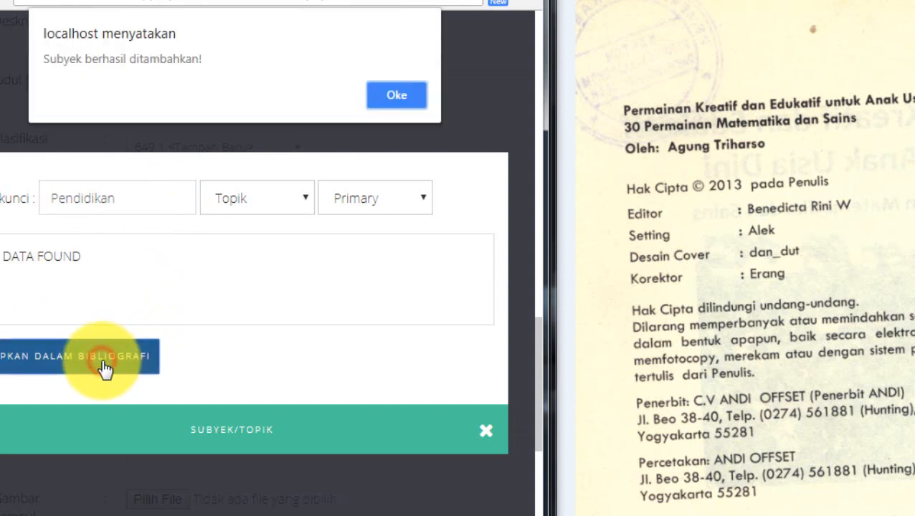
pyautogui.click(391, 91)
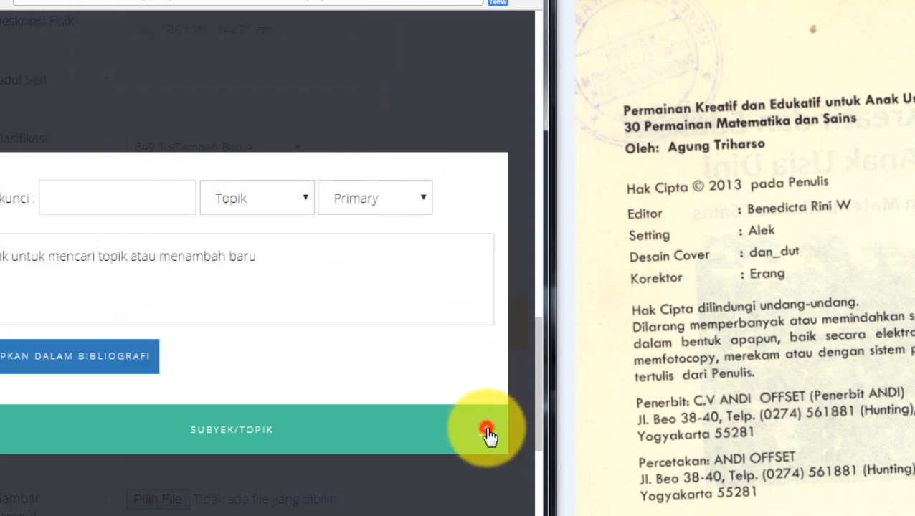
pyautogui.click(487, 434)
# Select Indonesia as the record's Bahasa
pyautogui.scroll(-3, 409, 447)
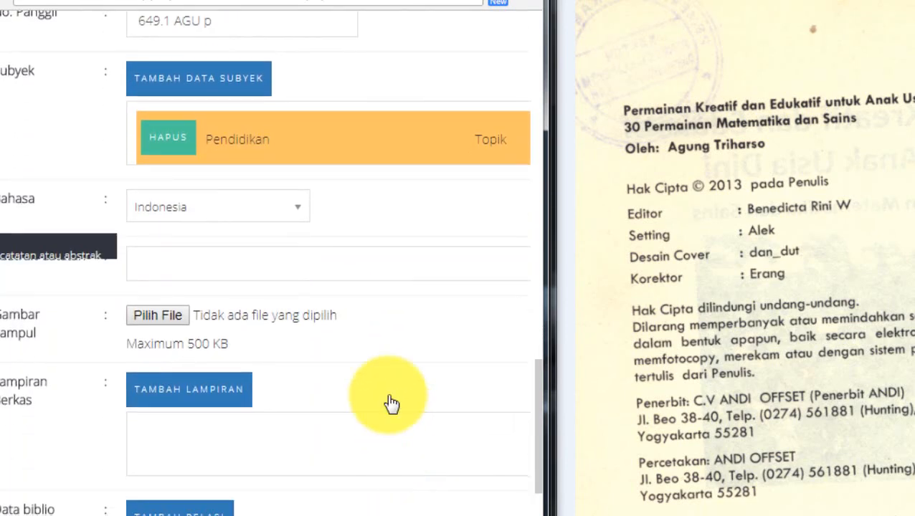
pyautogui.click(296, 208)
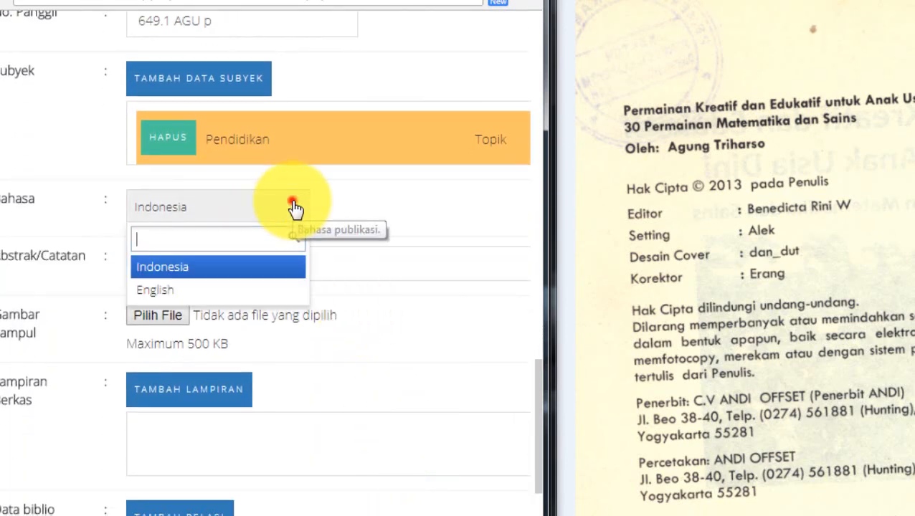
pyautogui.click(249, 271)
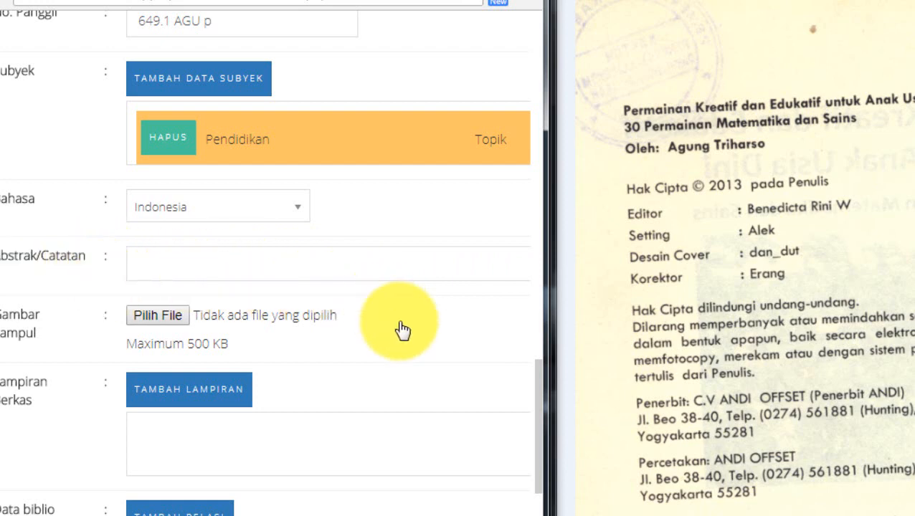
# Compare the COVER DEPAN.jpg and COVER DEPAN.png files with the 500 KB cover image limit, and return to the bibliography form
pyautogui.scroll(-3, 402, 330)
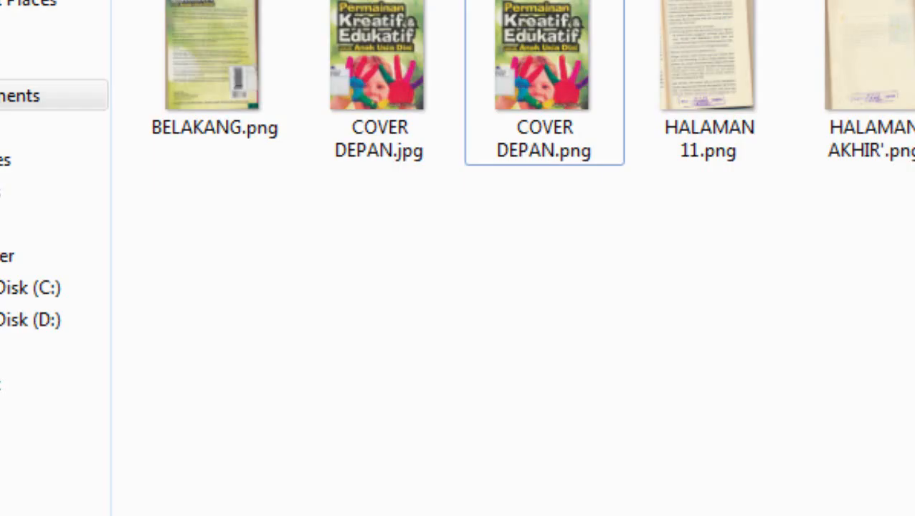
pyautogui.click(424, 31)
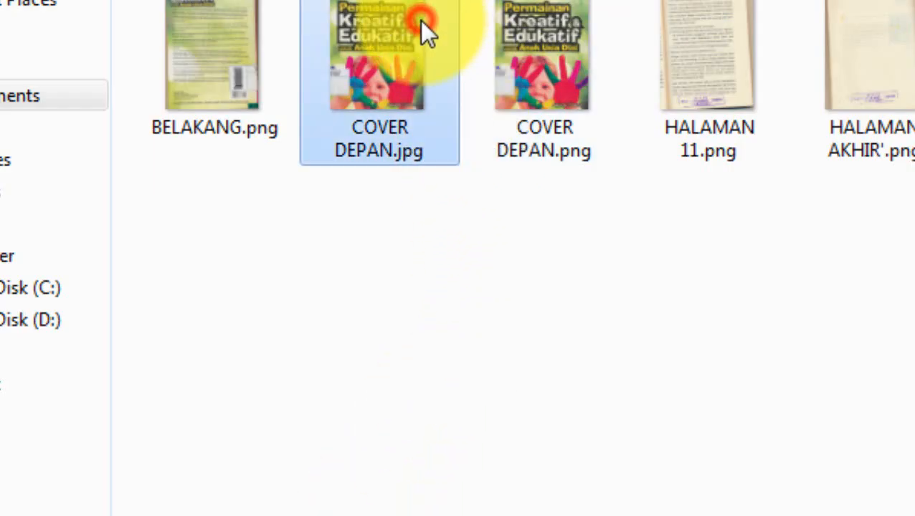
pyautogui.click(552, 61)
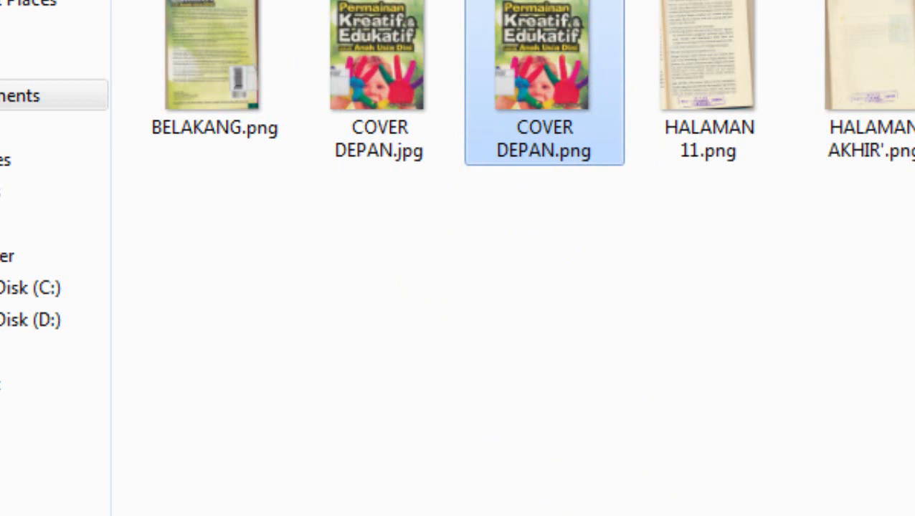
pyautogui.click(371, 58)
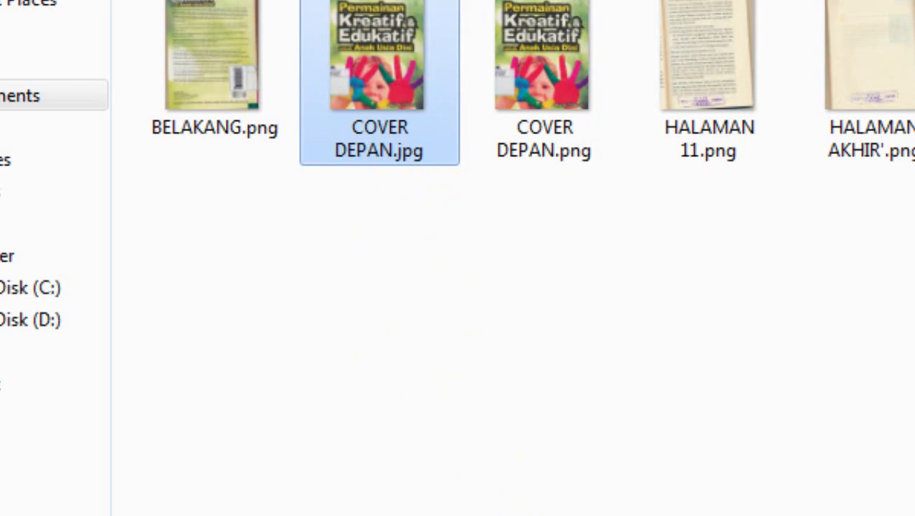
pyautogui.click(404, 515)
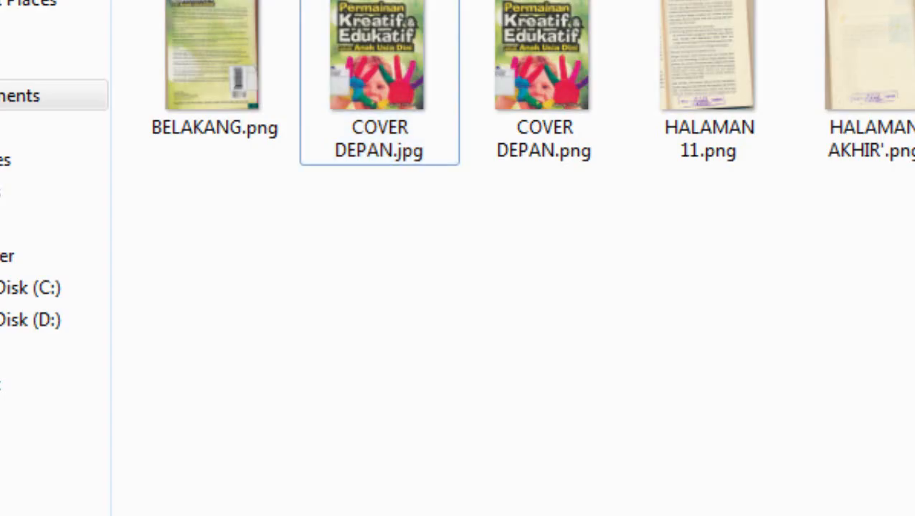
pyautogui.click(383, 87)
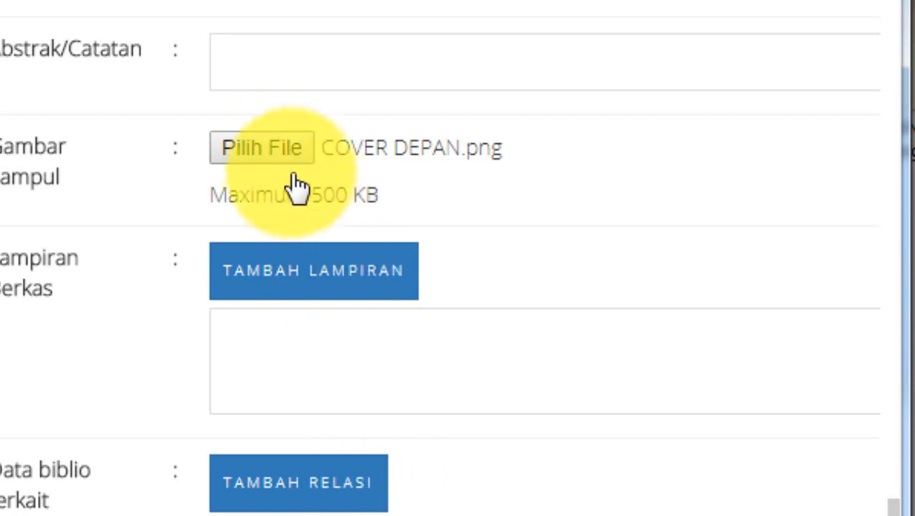
# Replace the selected Gambar Sampul file with COVER DEPAN.jpg
pyautogui.click(281, 154)
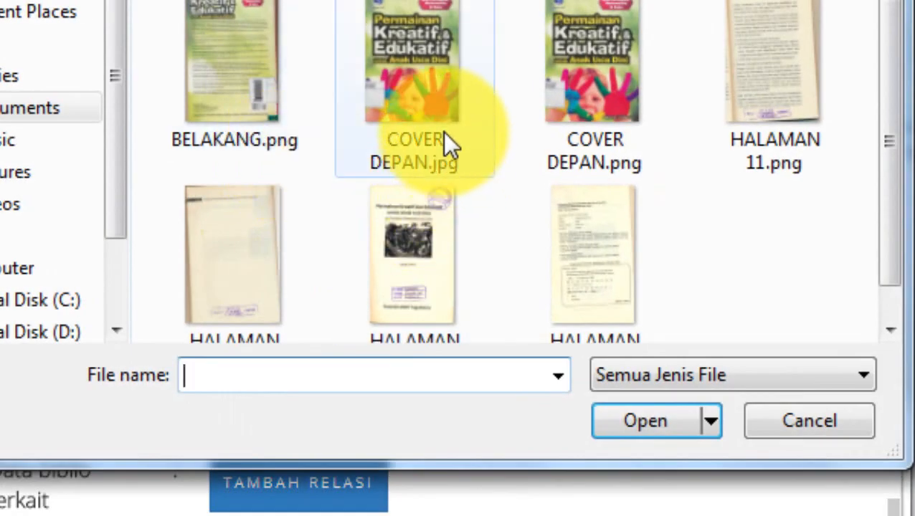
pyautogui.click(419, 71)
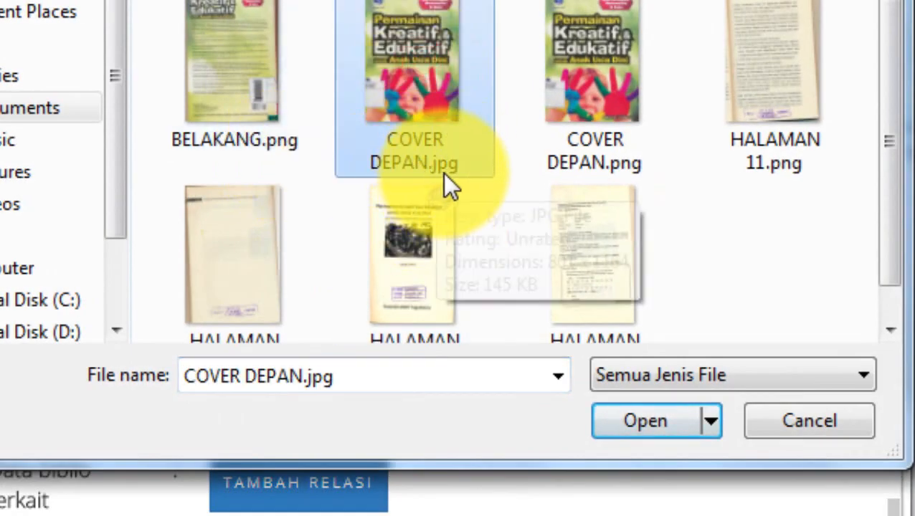
pyautogui.click(645, 418)
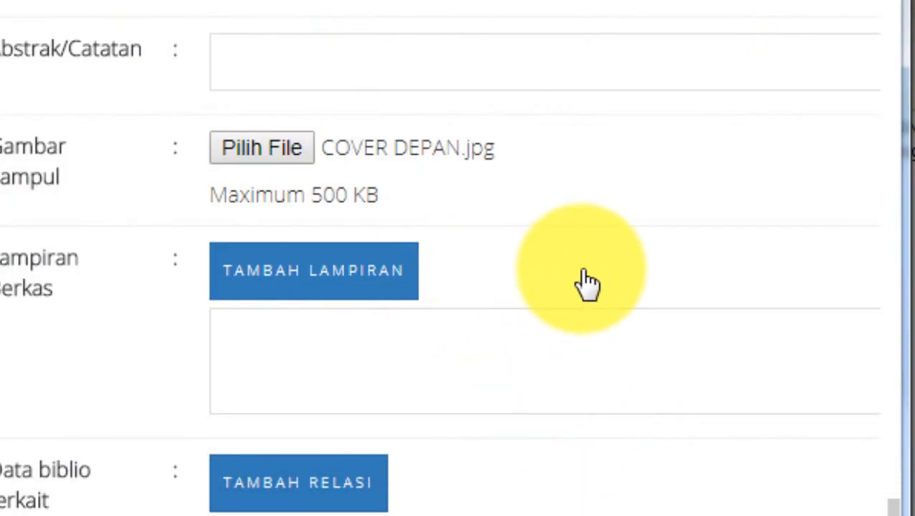
# Save the new bibliography record and acknowledge the upload and save messages
pyautogui.scroll(-5, 587, 281)
pyautogui.scroll(8, 586, 283)
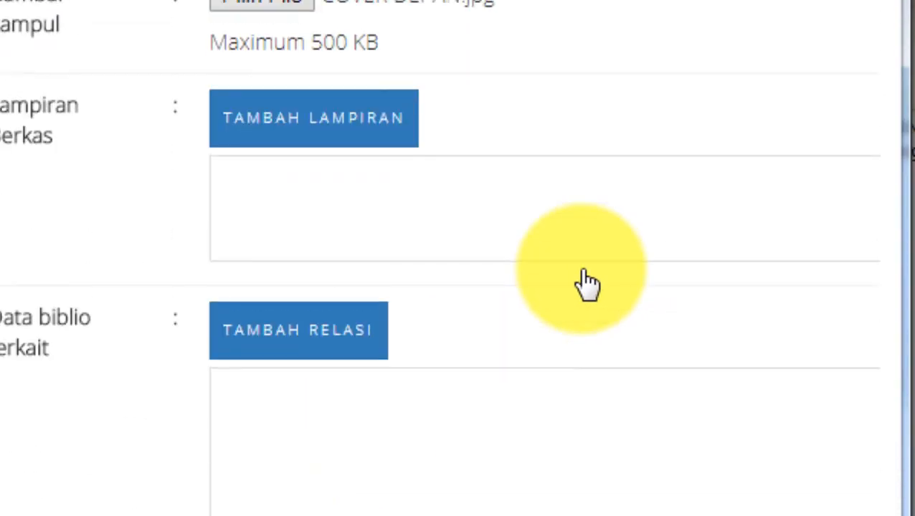
pyautogui.scroll(2, 587, 283)
pyautogui.scroll(-10, 586, 284)
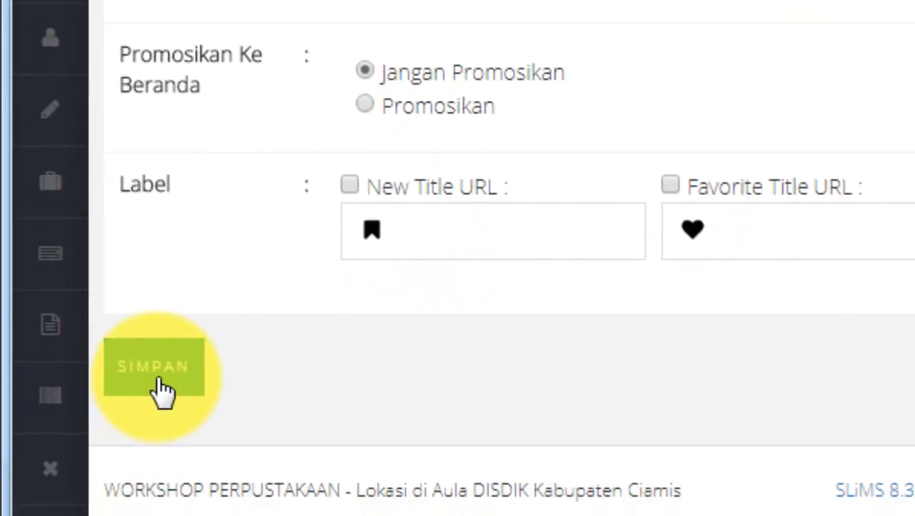
pyautogui.click(160, 380)
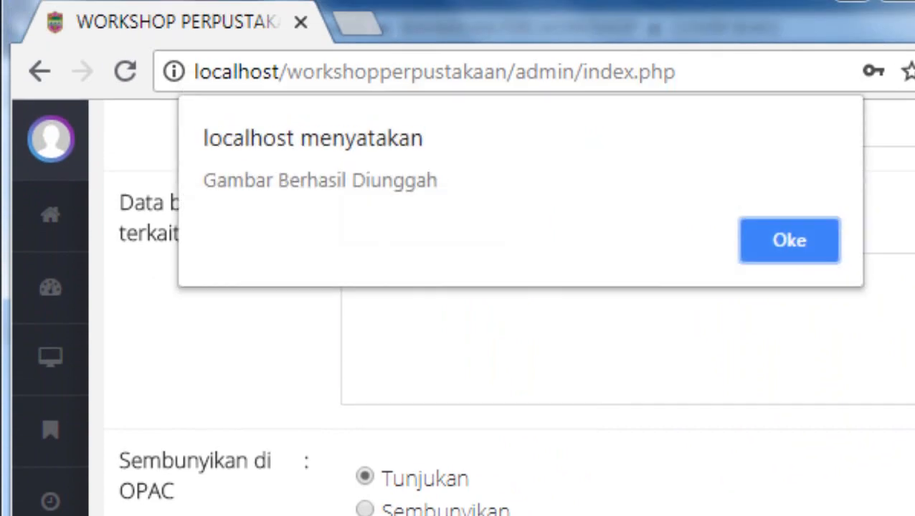
pyautogui.click(789, 239)
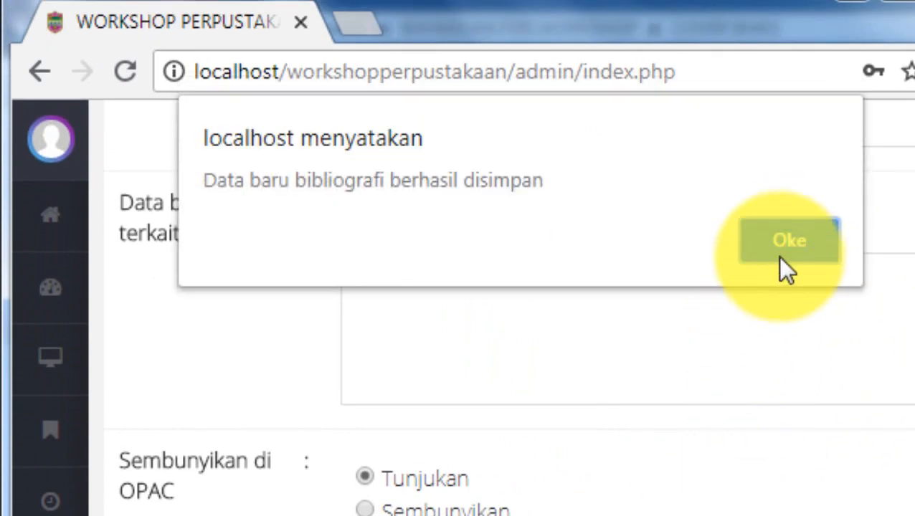
pyautogui.click(781, 243)
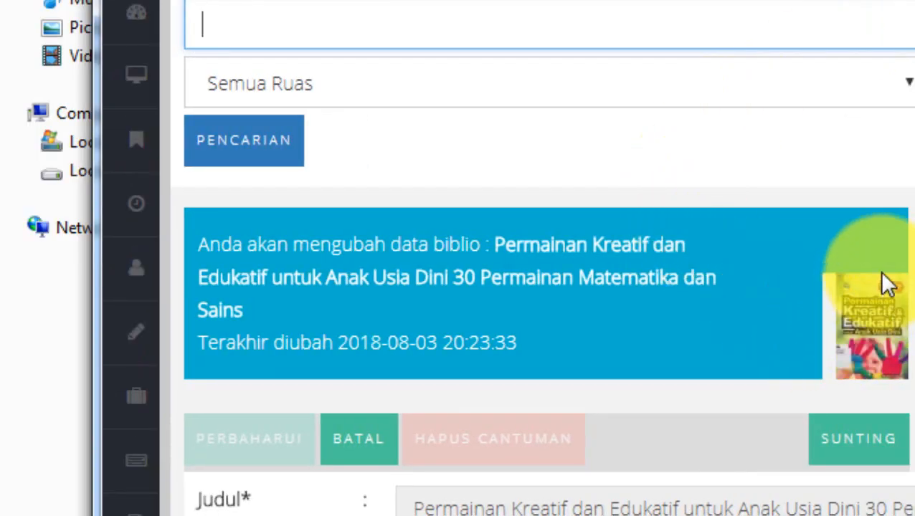
# Review the saved record's fields from the title down to the cover image, and return to its beginning
pyautogui.scroll(-6, 725, 345)
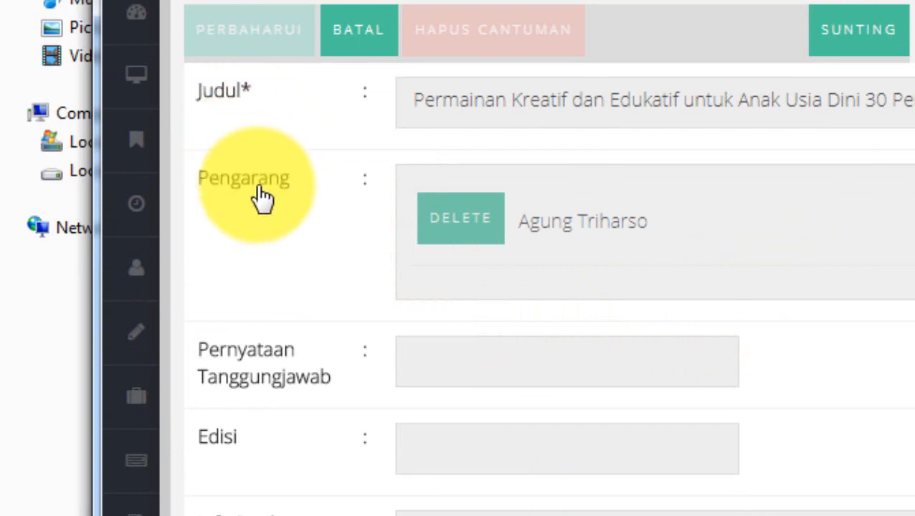
pyautogui.scroll(-6, 271, 241)
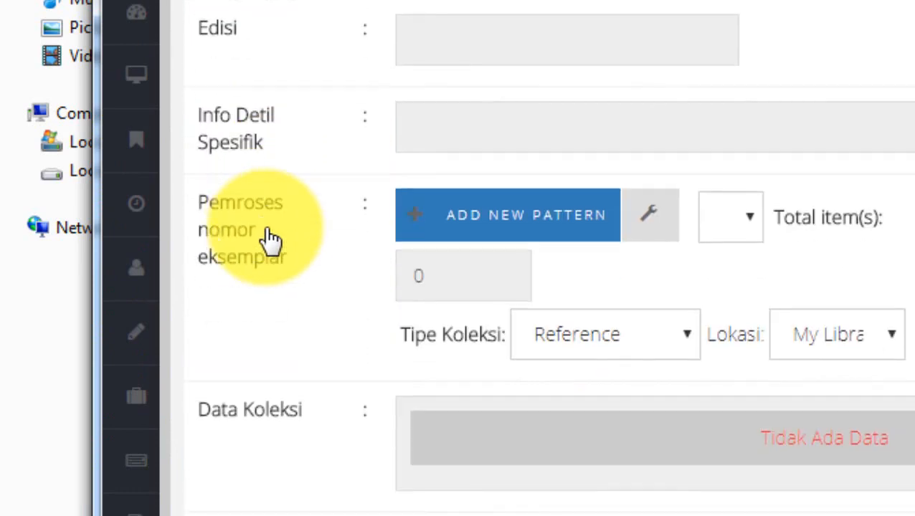
pyautogui.scroll(-10, 271, 240)
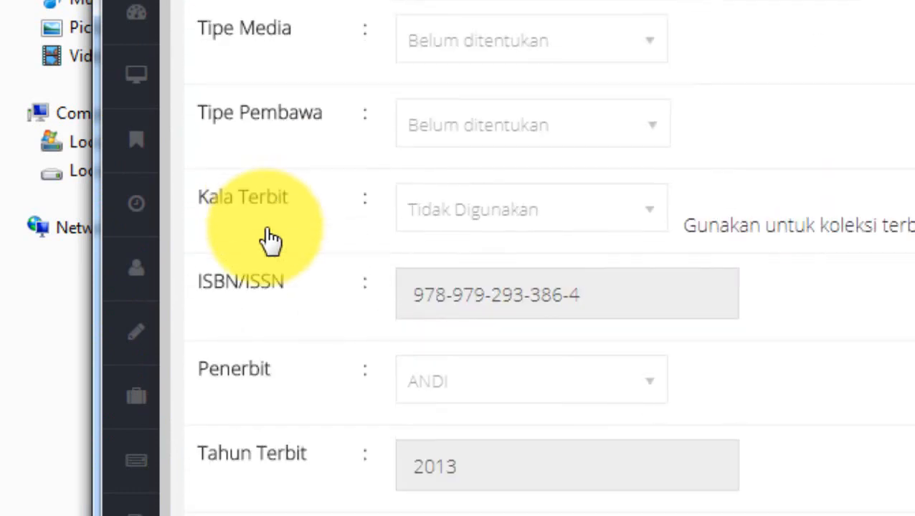
pyautogui.scroll(-4, 281, 333)
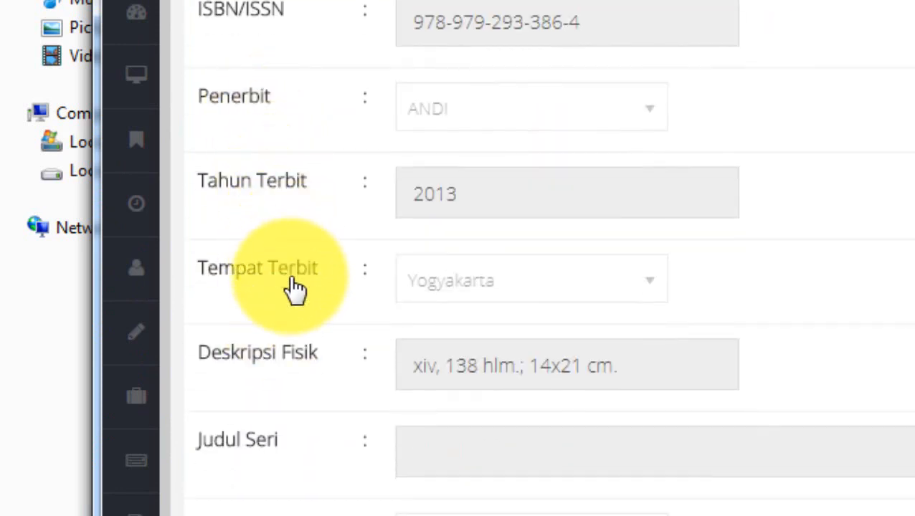
pyautogui.scroll(-2, 316, 382)
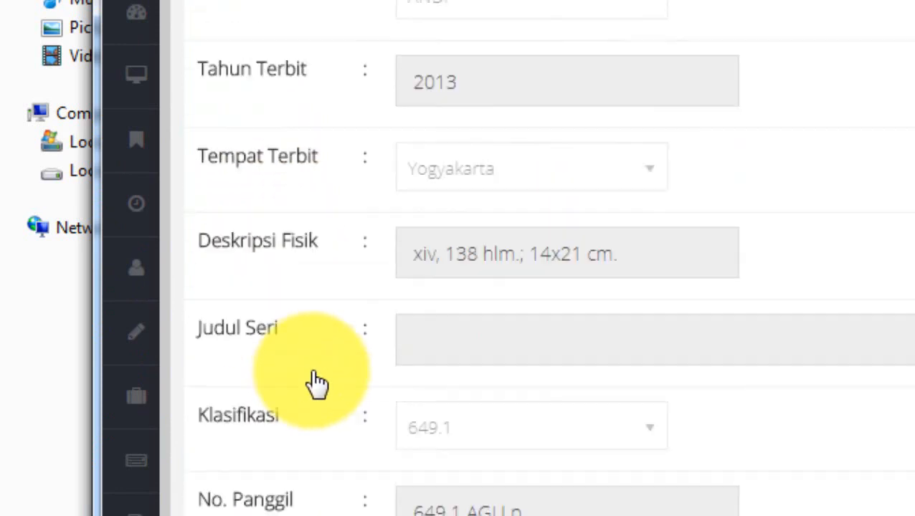
pyautogui.scroll(-7, 301, 501)
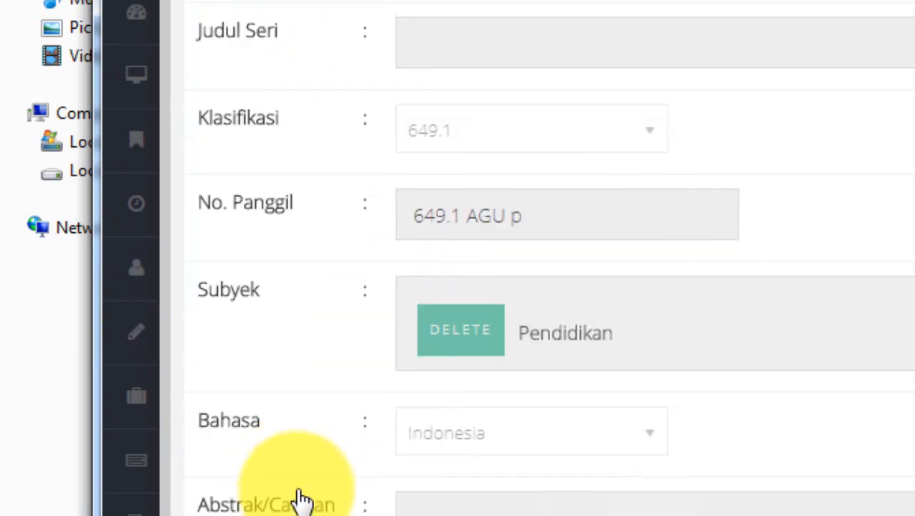
pyautogui.scroll(-1, 301, 500)
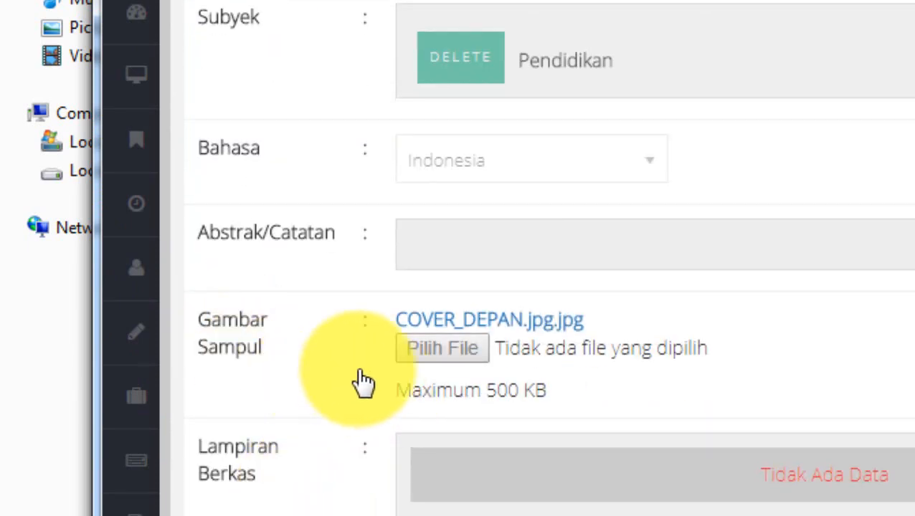
pyautogui.scroll(15, 343, 389)
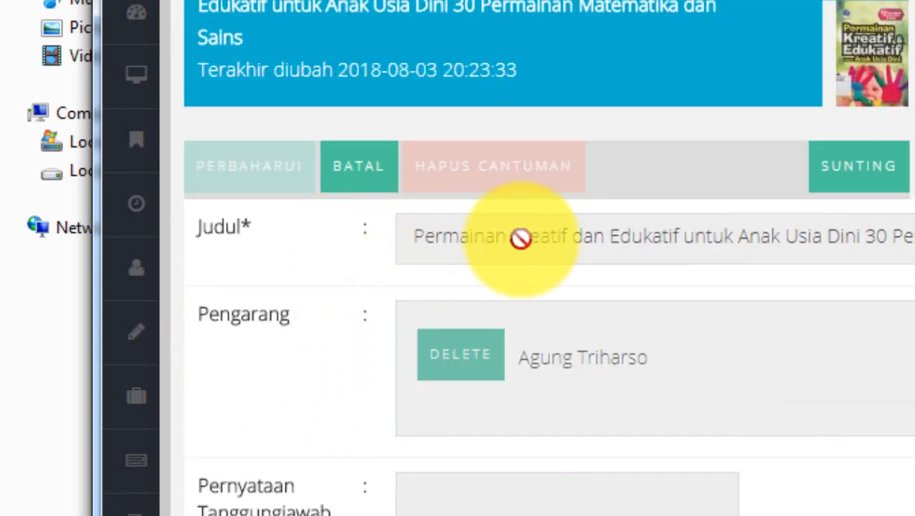
# Make the saved record editable and open the form for a new eksemplar under Data Koleksi
pyautogui.click(858, 190)
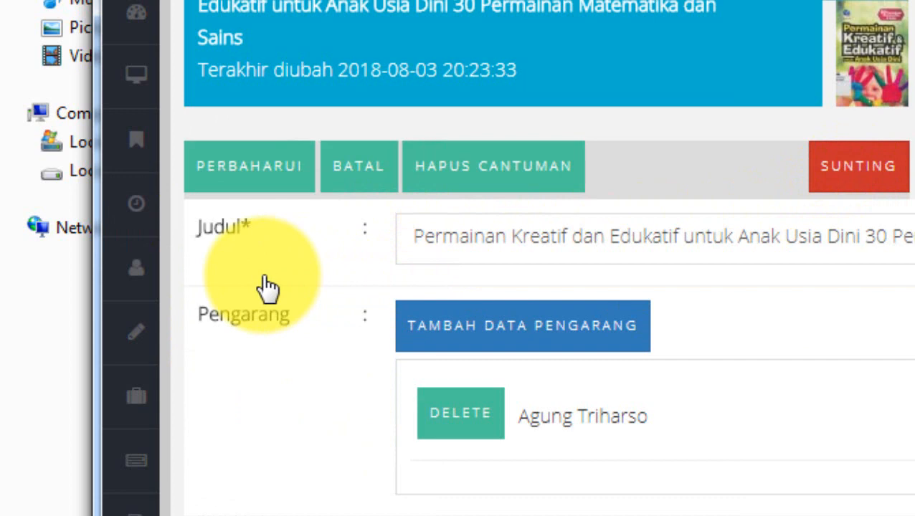
pyautogui.scroll(-3, 267, 286)
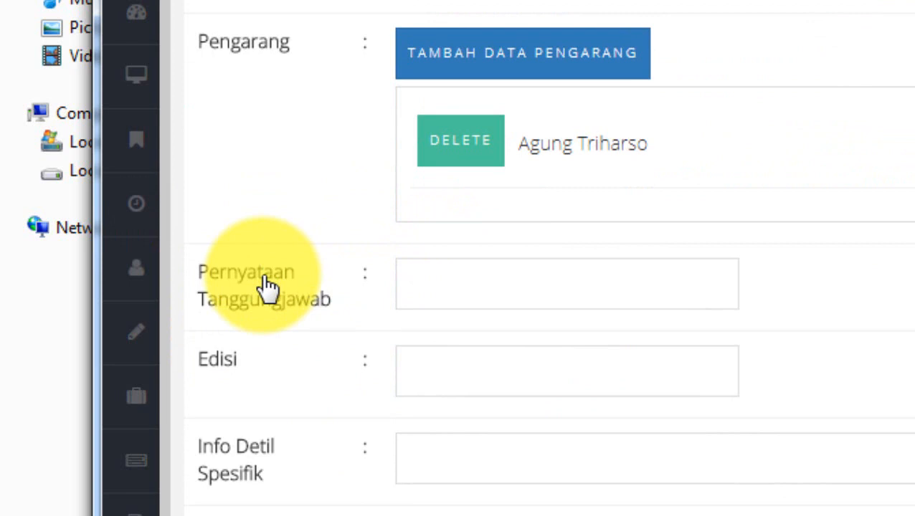
pyautogui.scroll(-5, 266, 287)
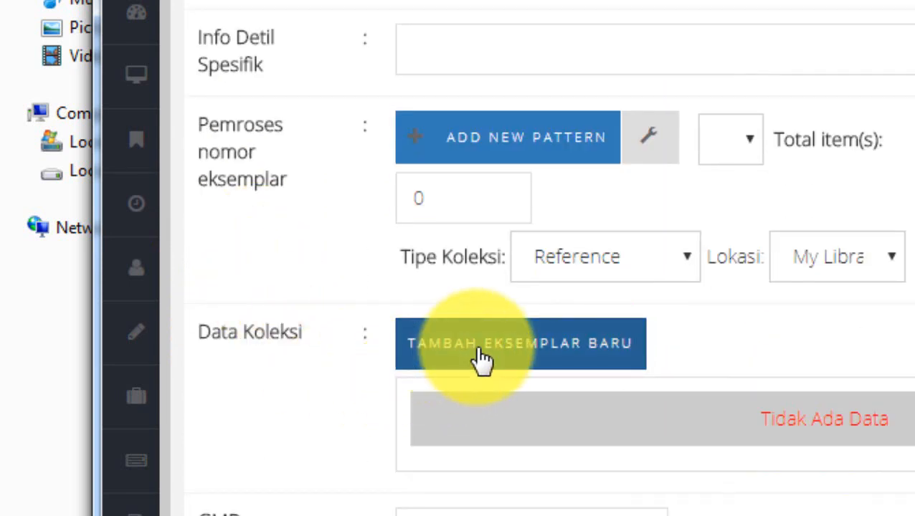
pyautogui.click(606, 355)
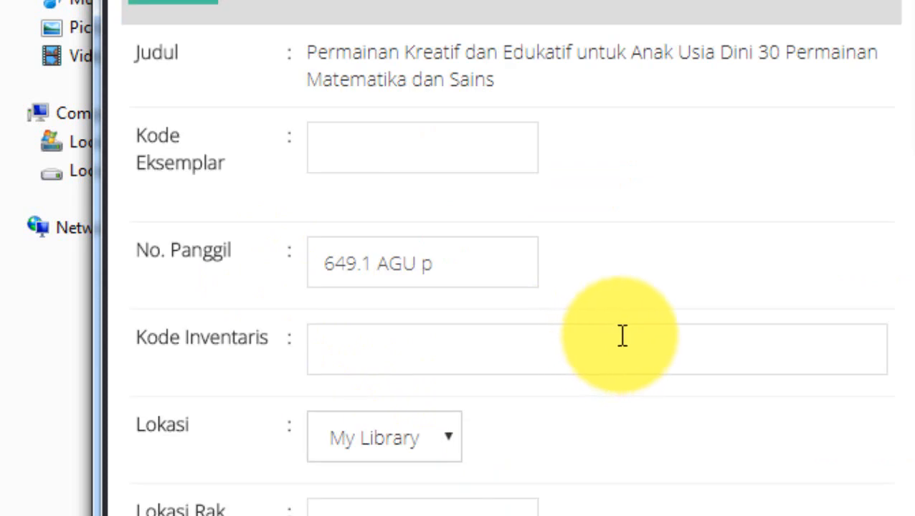
# Enter B100001 as the Kode Eksemplar of the new copy
pyautogui.click(360, 151)
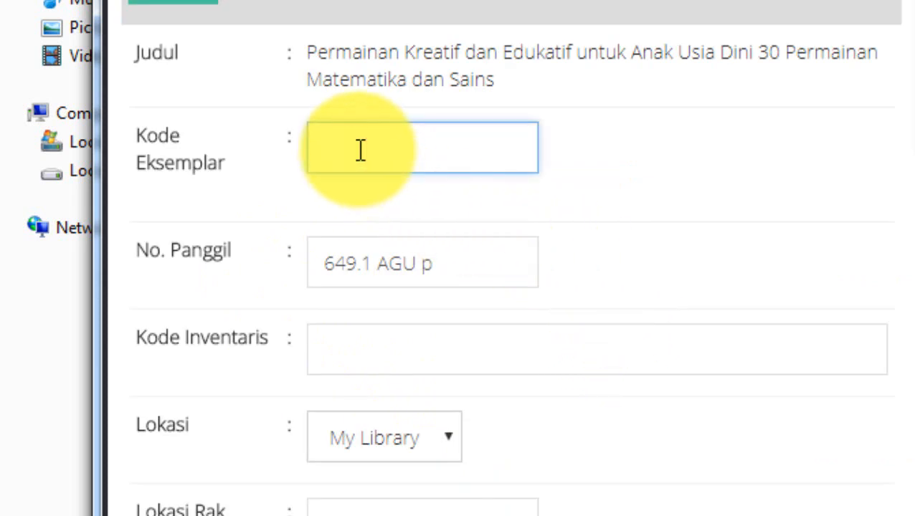
pyautogui.write('B100001')
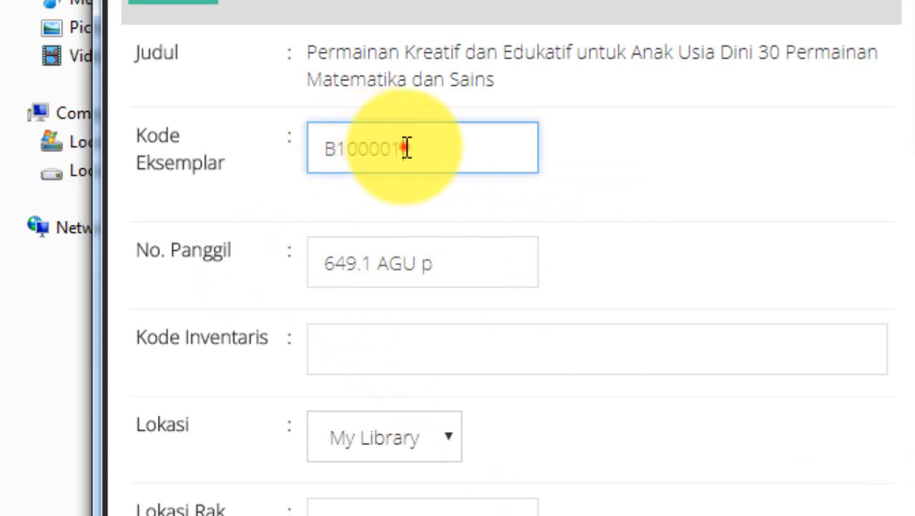
pyautogui.moveTo(406, 149); pyautogui.dragTo(299, 165)
pyautogui.click(370, 148)
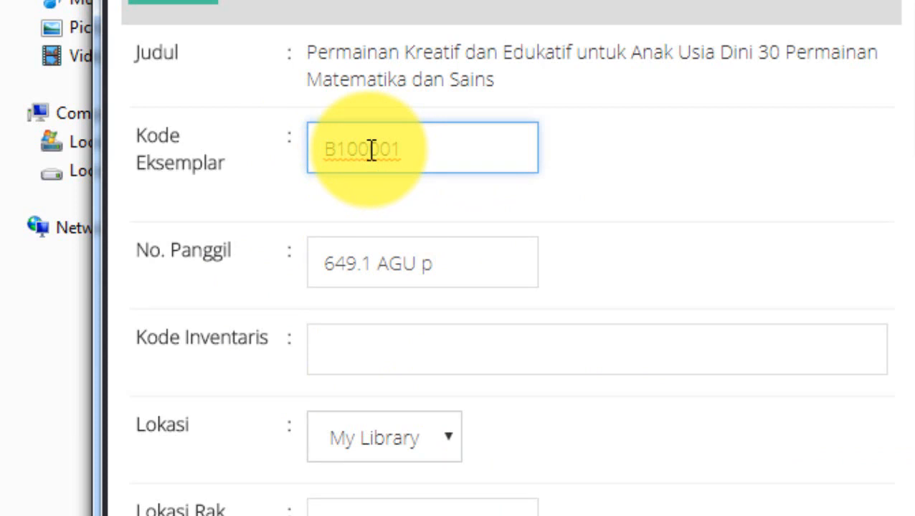
pyautogui.click(439, 149)
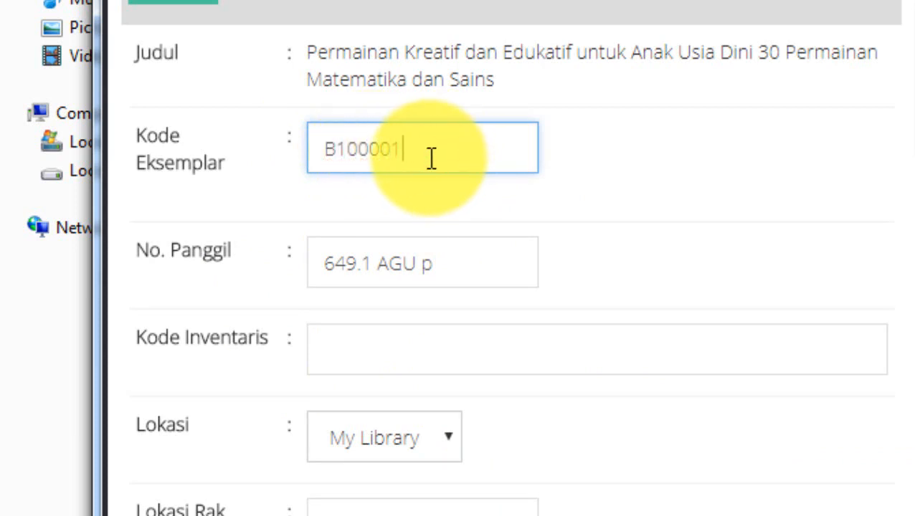
# Reuse the Kode Eksemplar with the prefix "inv" to set the Kode Inventaris to invB100001
pyautogui.moveTo(427, 153); pyautogui.dragTo(325, 153)
pyautogui.hotkey('ctrl', 'c')
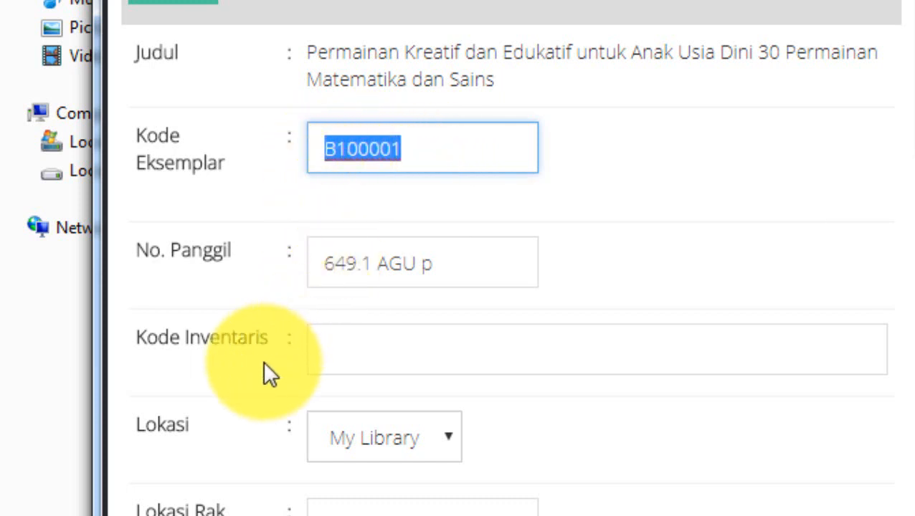
pyautogui.click(339, 345)
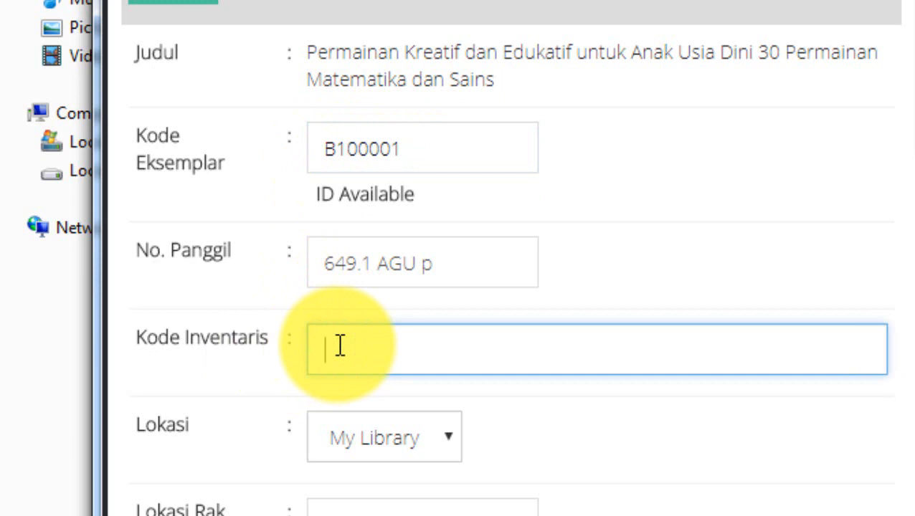
pyautogui.hotkey('ctrl', 'v')
pyautogui.click(327, 350)
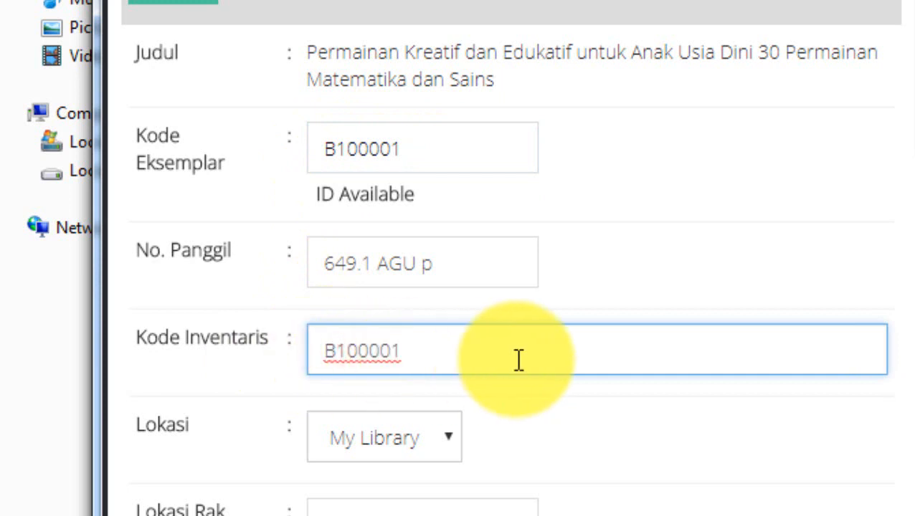
pyautogui.write('inv')
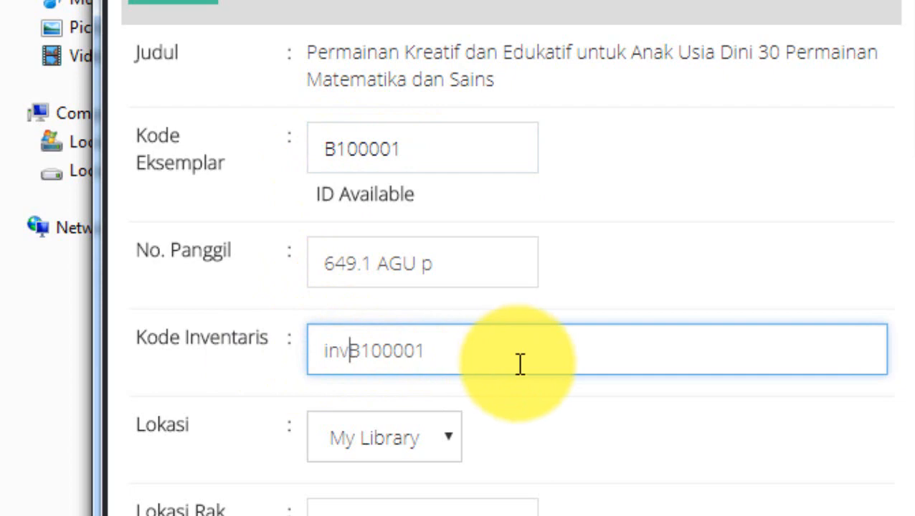
# Set the copy's Lokasi to My Library and its Lokasi Rak to 600
pyautogui.scroll(-2, 552, 449)
pyautogui.click(414, 304)
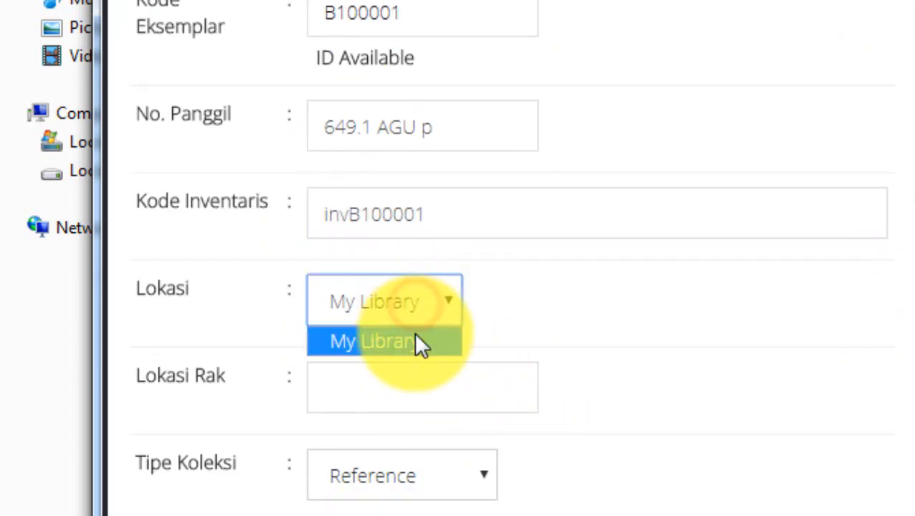
pyautogui.click(386, 342)
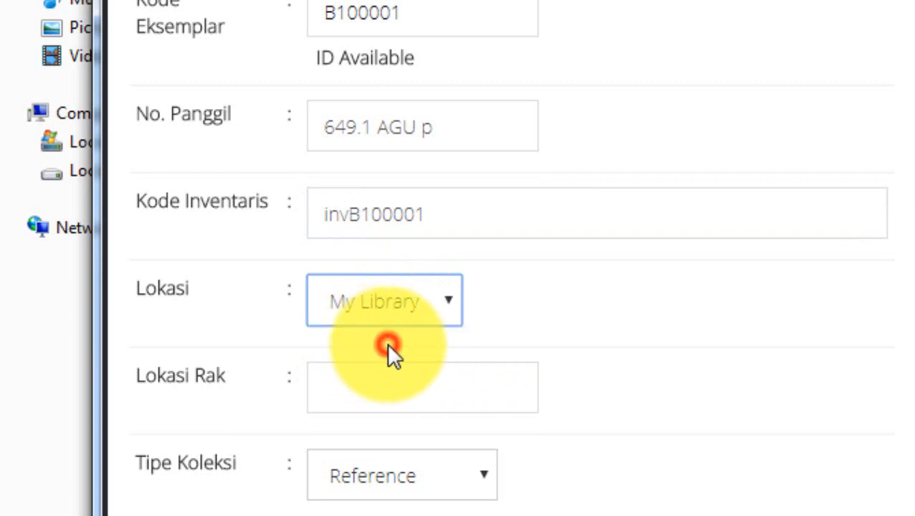
pyautogui.click(359, 387)
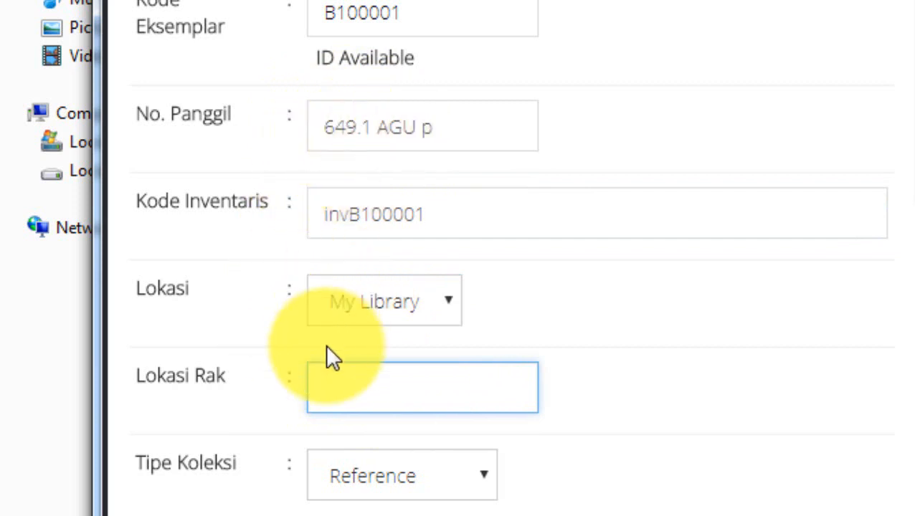
pyautogui.write('600')
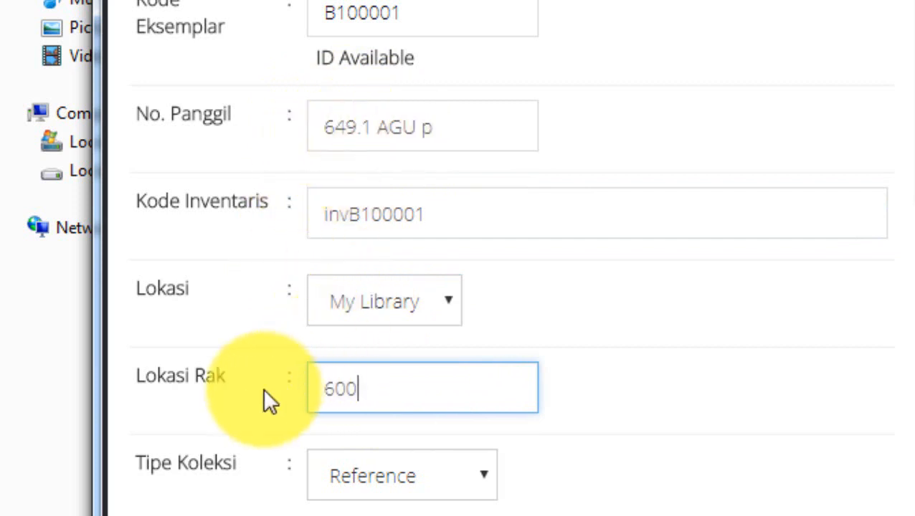
# Set the copy's Tipe Koleksi to Textbook
pyautogui.scroll(-2, 286, 391)
pyautogui.click(362, 346)
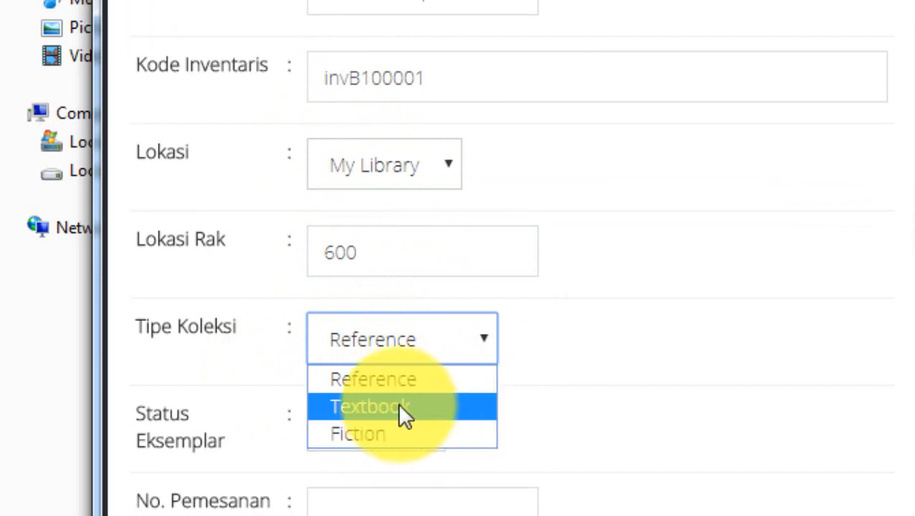
pyautogui.click(372, 404)
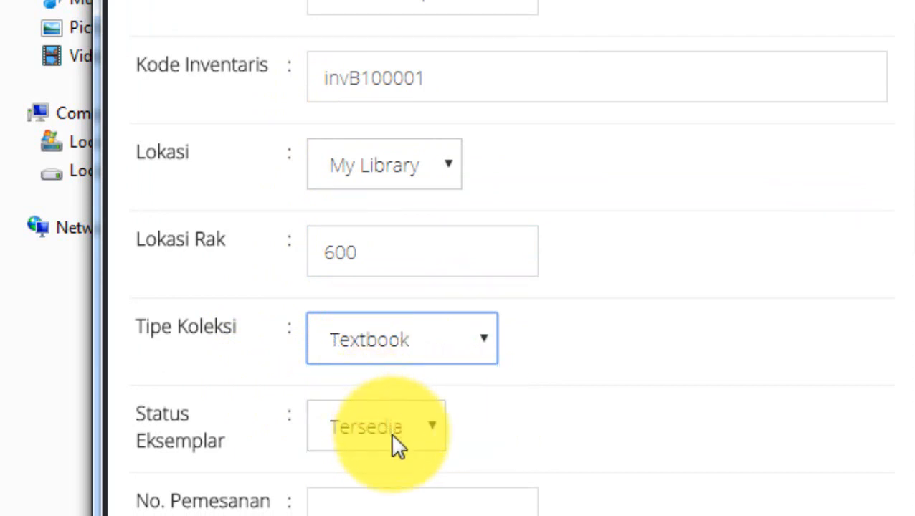
pyautogui.click(673, 387)
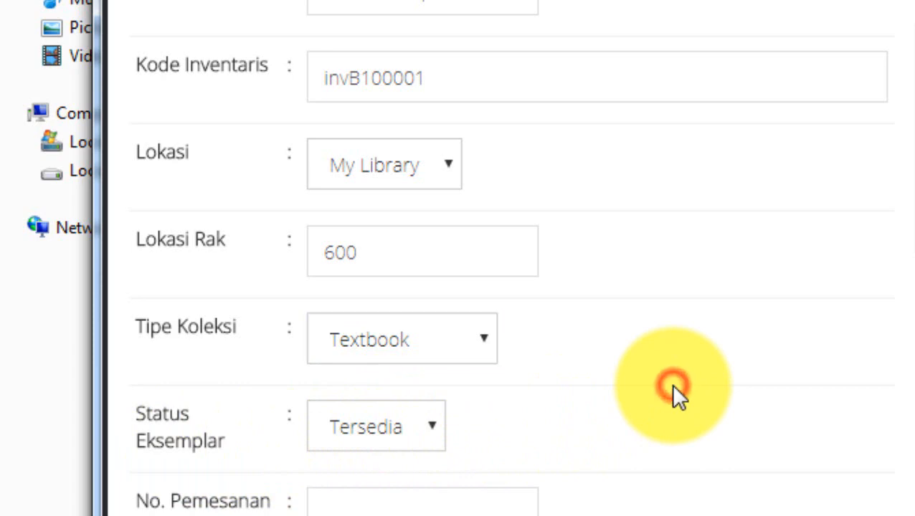
# Check the copy's status, order, receipt, source and invoice fields, save the new Eksemplar record and dismiss the confirmation
pyautogui.scroll(-10, 674, 391)
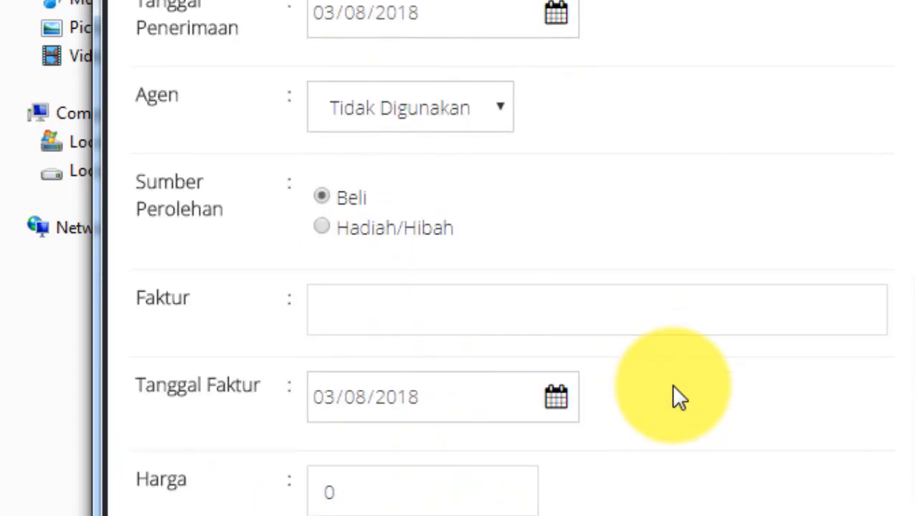
pyautogui.scroll(8, 670, 384)
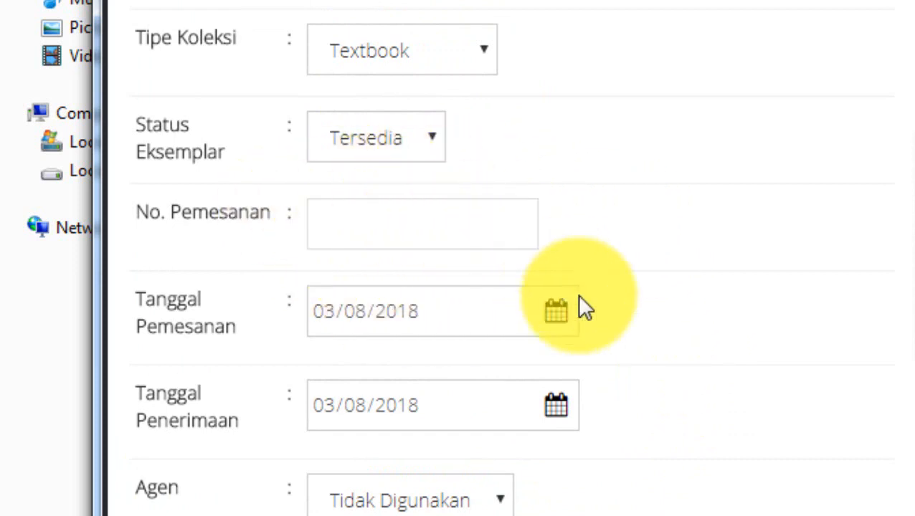
pyautogui.scroll(-2, 735, 305)
pyautogui.scroll(-6, 772, 260)
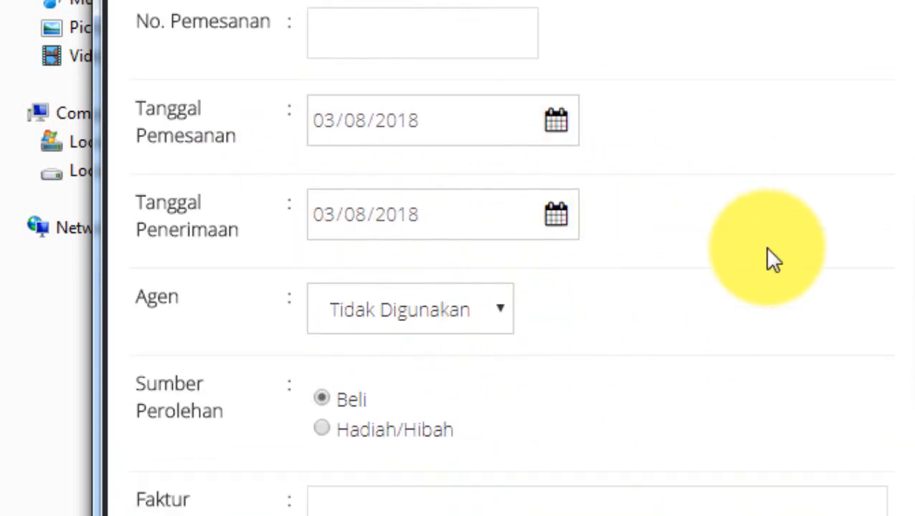
pyautogui.click(183, 496)
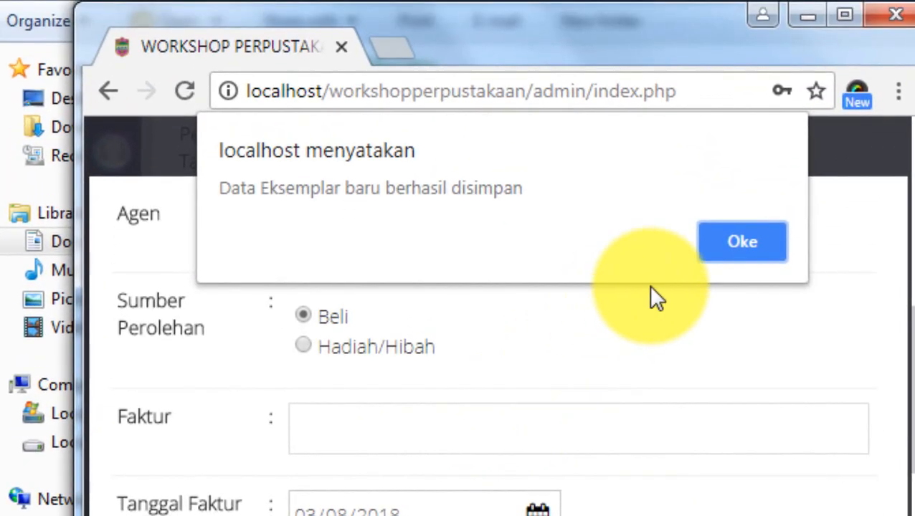
pyautogui.click(748, 243)
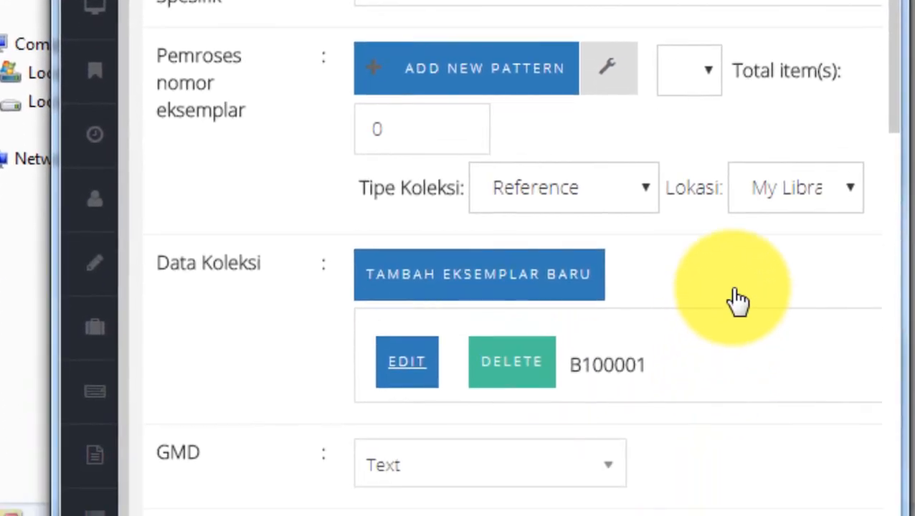
# Save the updated bibliographic record of the children's activity book and maximize the browser window
pyautogui.scroll(10, 731, 291)
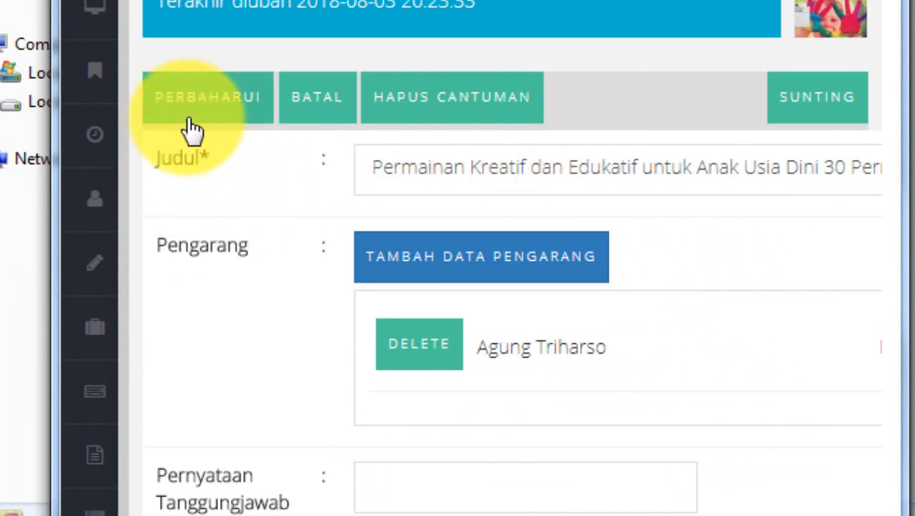
pyautogui.click(190, 102)
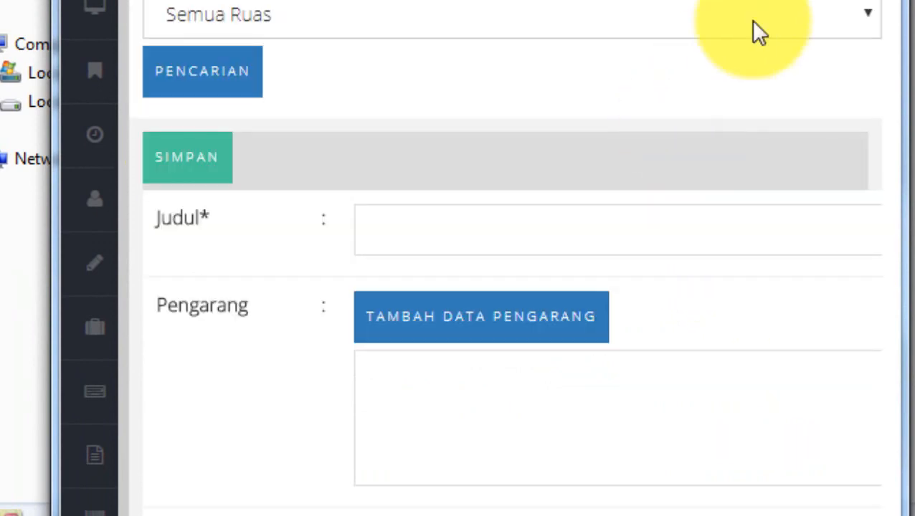
pyautogui.press('super+Up')
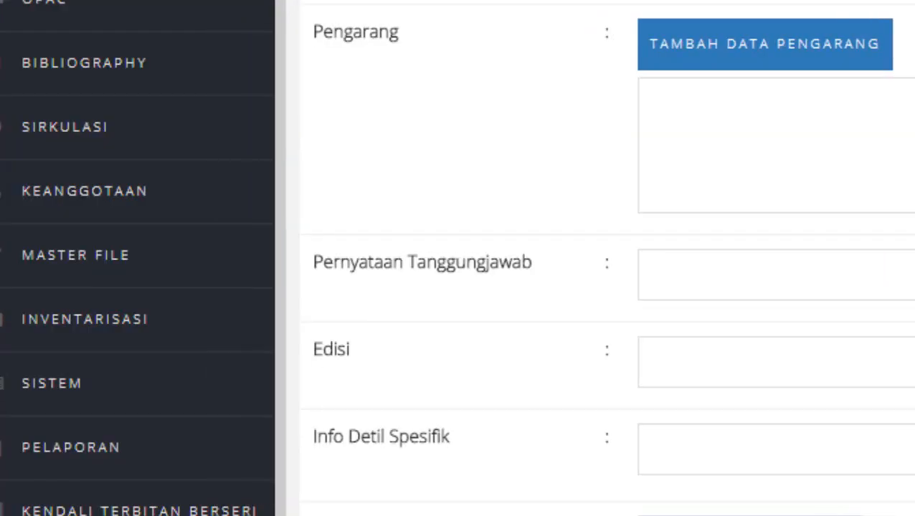